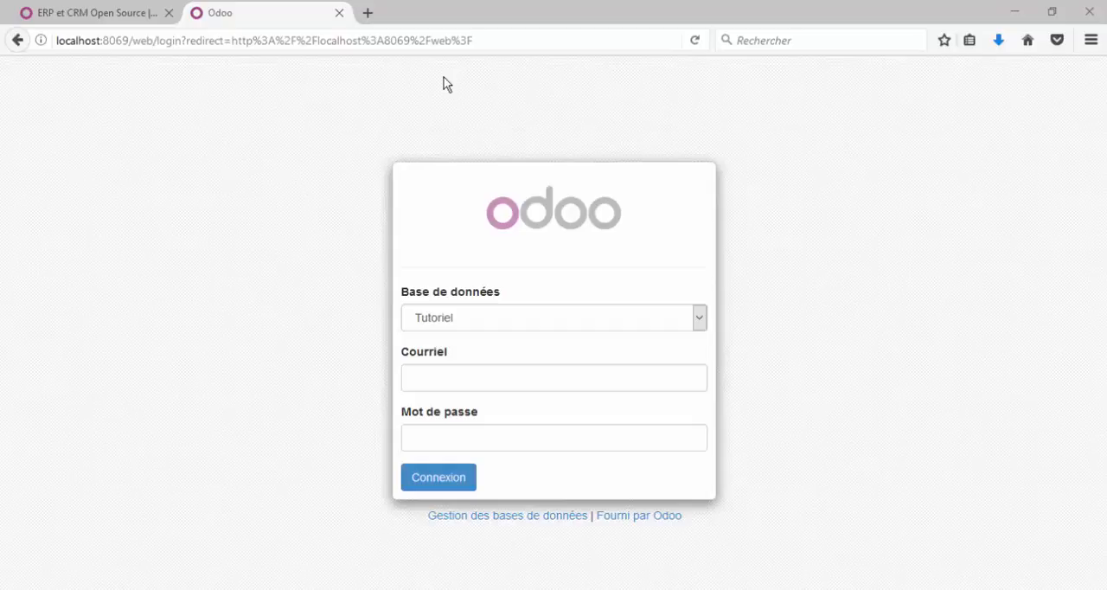
Step: Load the Odoo login page at localhost:8069
{"action": "left_click", "coordinate": [428, 41]}
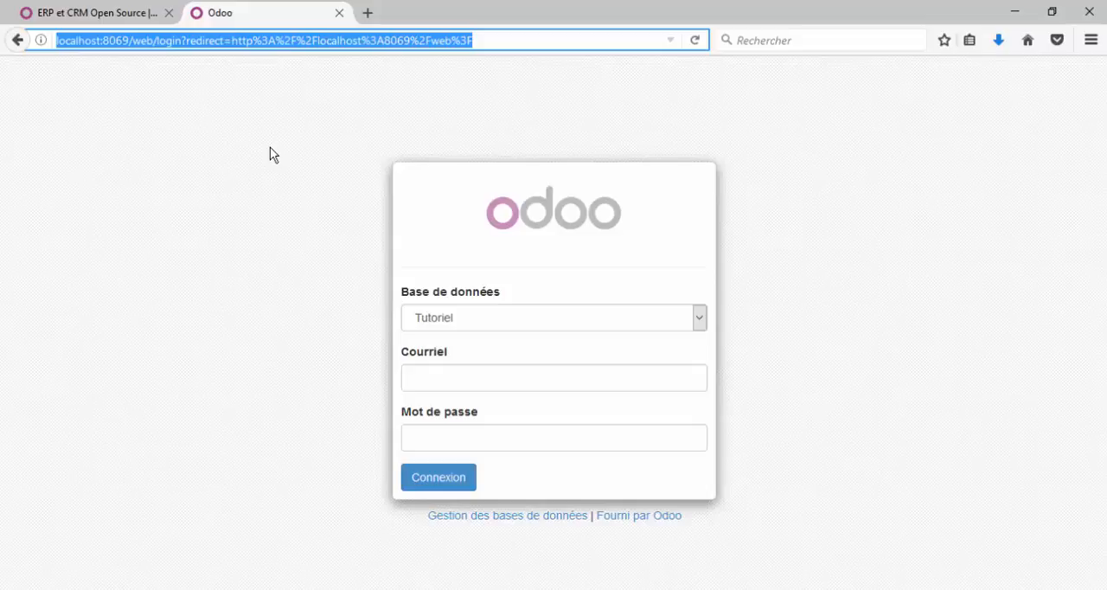
{"action": "type", "text": "local"}
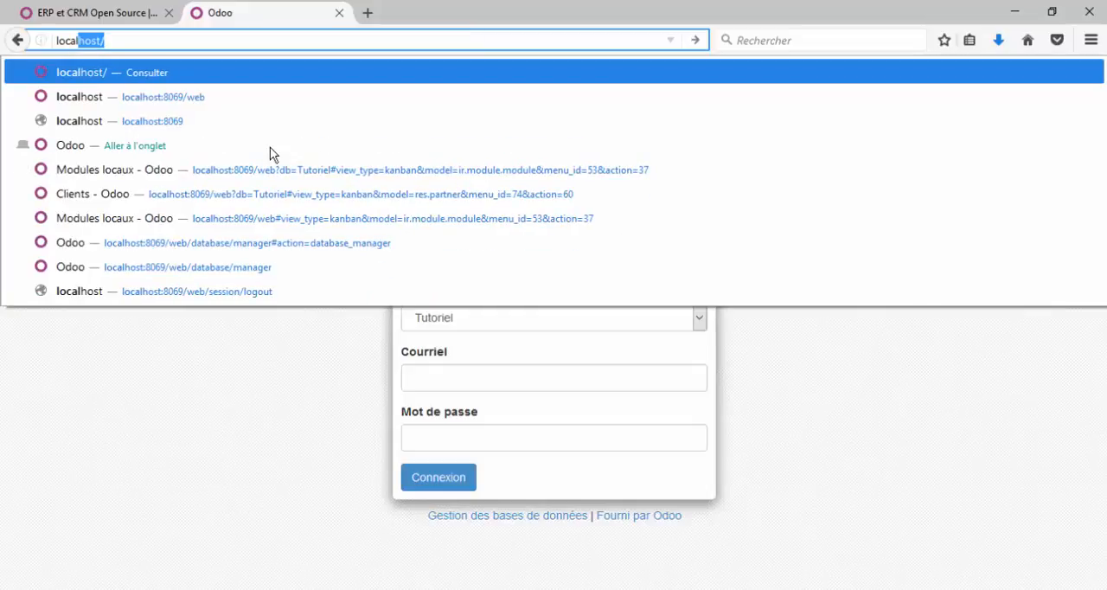
{"action": "key", "text": "Escape"}
{"action": "key", "text": "Right"}
{"action": "key", "text": "BackSpace"}
{"action": "type", "text": ":"}
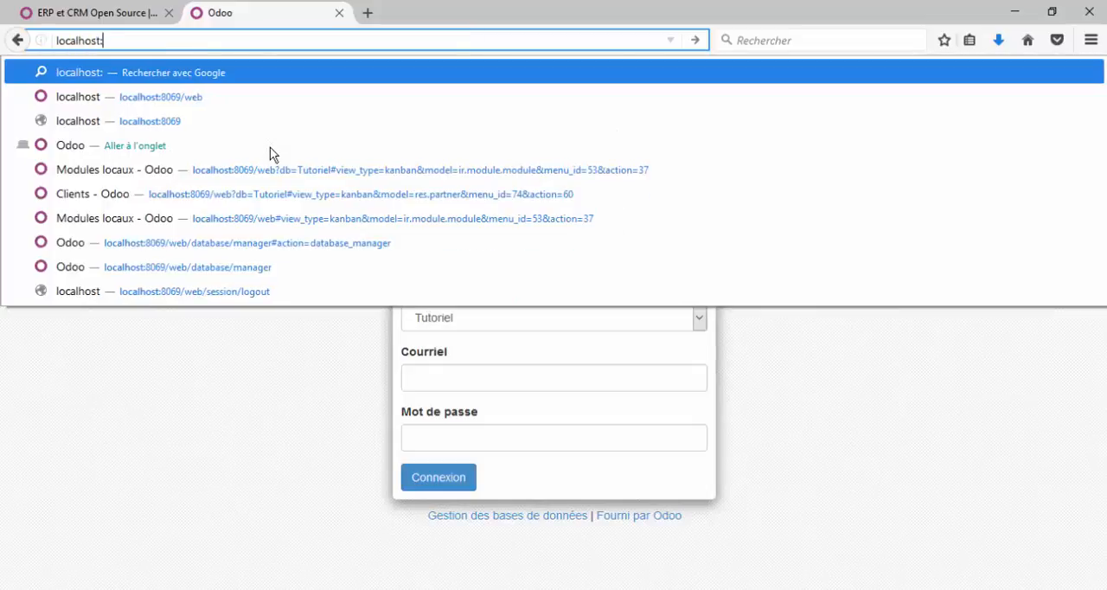
{"action": "type", "text": "80"}
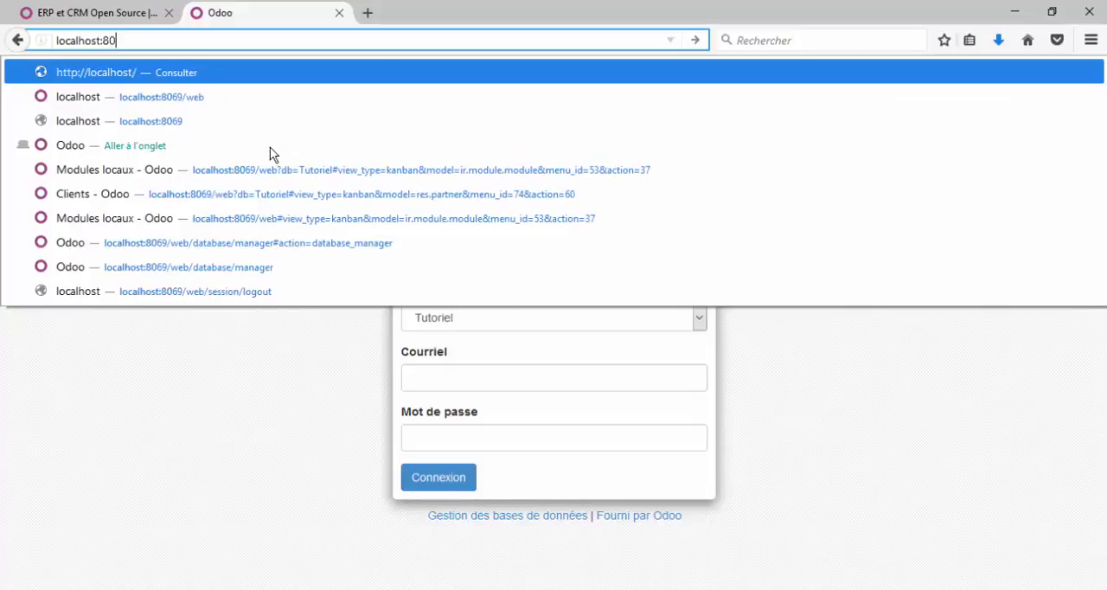
{"action": "type", "text": "69"}
{"action": "key", "text": "Return"}
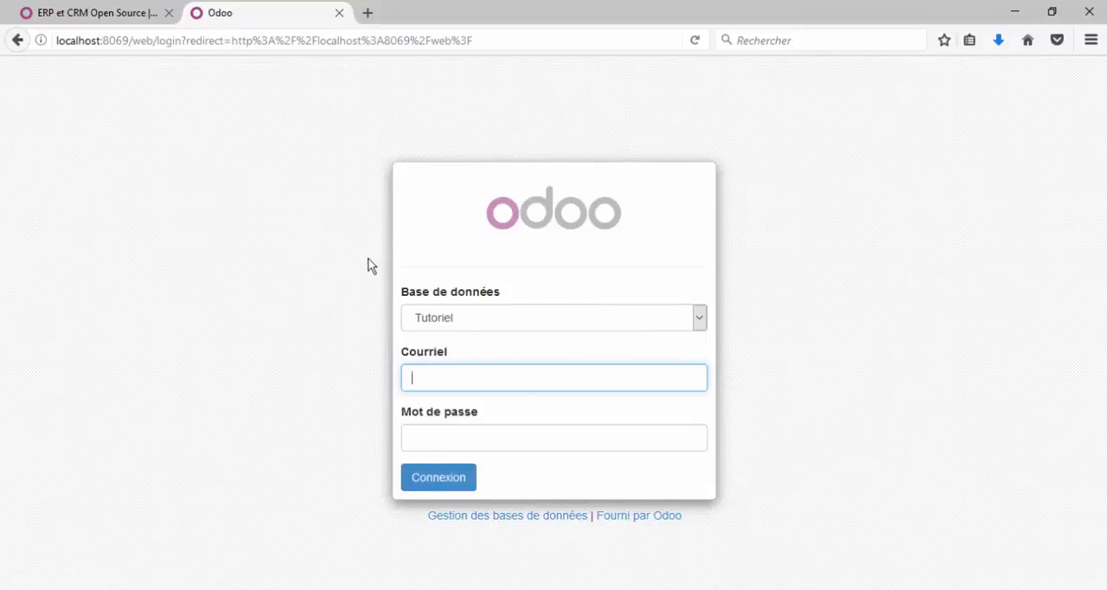
Step: Open the database manager and name the new database Tutoriel in the creation form
{"action": "left_click", "coordinate": [505, 519]}
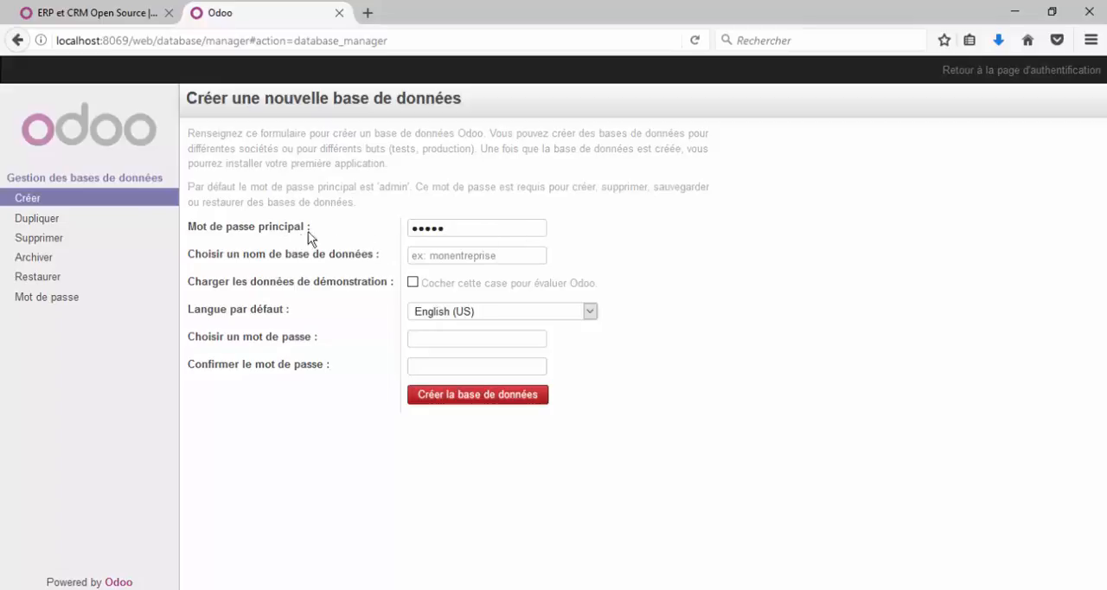
{"action": "left_click_drag", "start_coordinate": [487, 229], "coordinate": [391, 225]}
{"action": "left_click", "coordinate": [392, 225]}
{"action": "left_click_drag", "start_coordinate": [466, 233], "coordinate": [403, 231]}
{"action": "left_click", "coordinate": [359, 214]}
{"action": "left_click", "coordinate": [426, 256]}
{"action": "type", "text": "Tutoriel"}
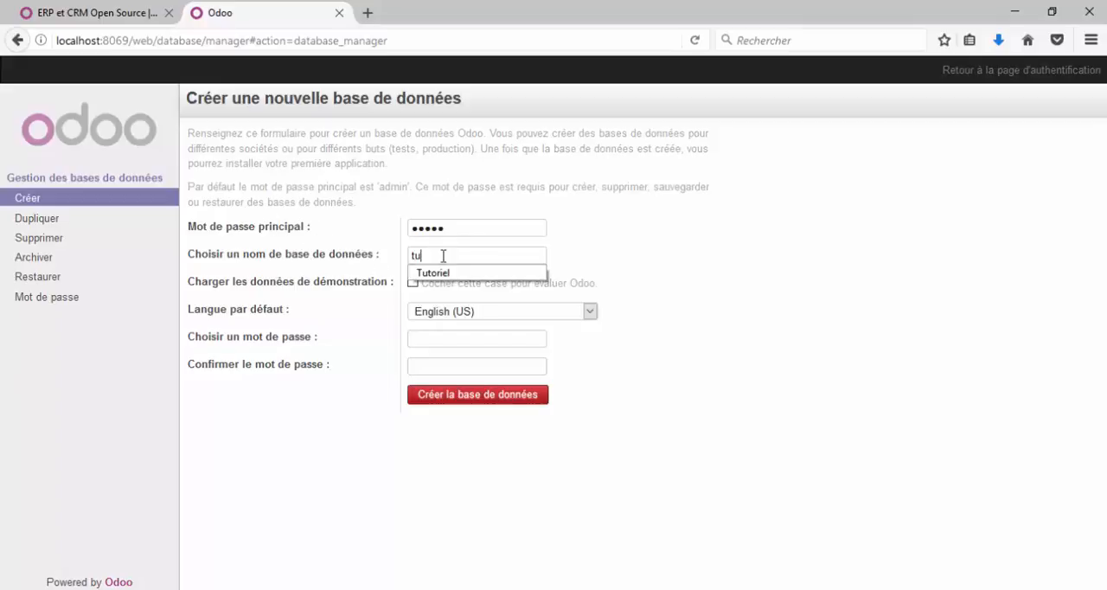
{"action": "key", "text": "Down"}
{"action": "key", "text": "Return"}
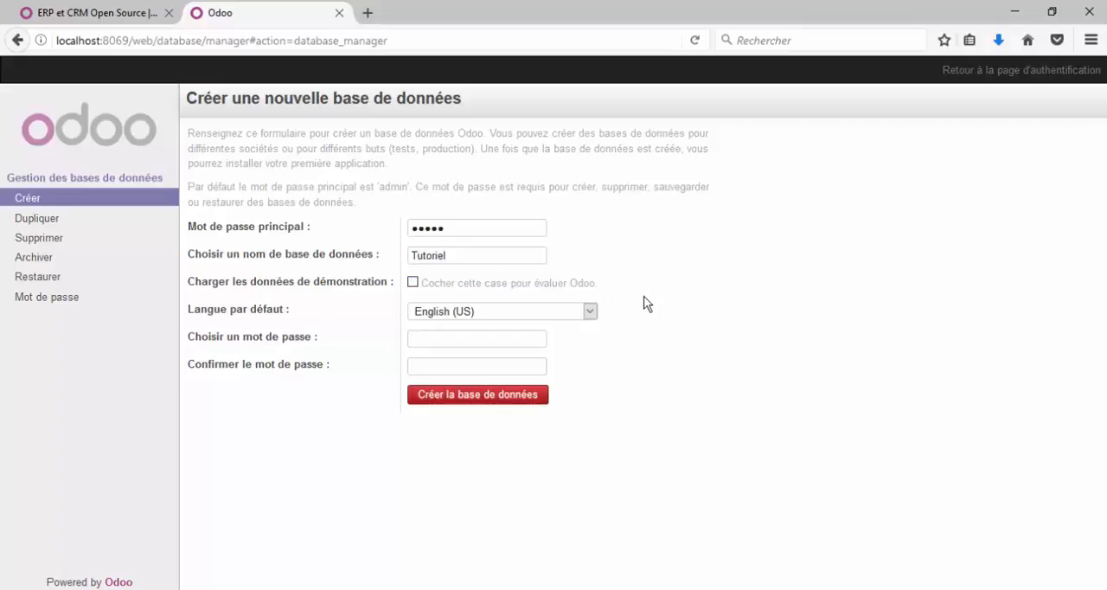
Step: Set the new database's default language to French / Français
{"action": "left_click", "coordinate": [590, 311]}
{"action": "scroll", "coordinate": [534, 446], "scroll_direction": "down", "scroll_amount": 5}
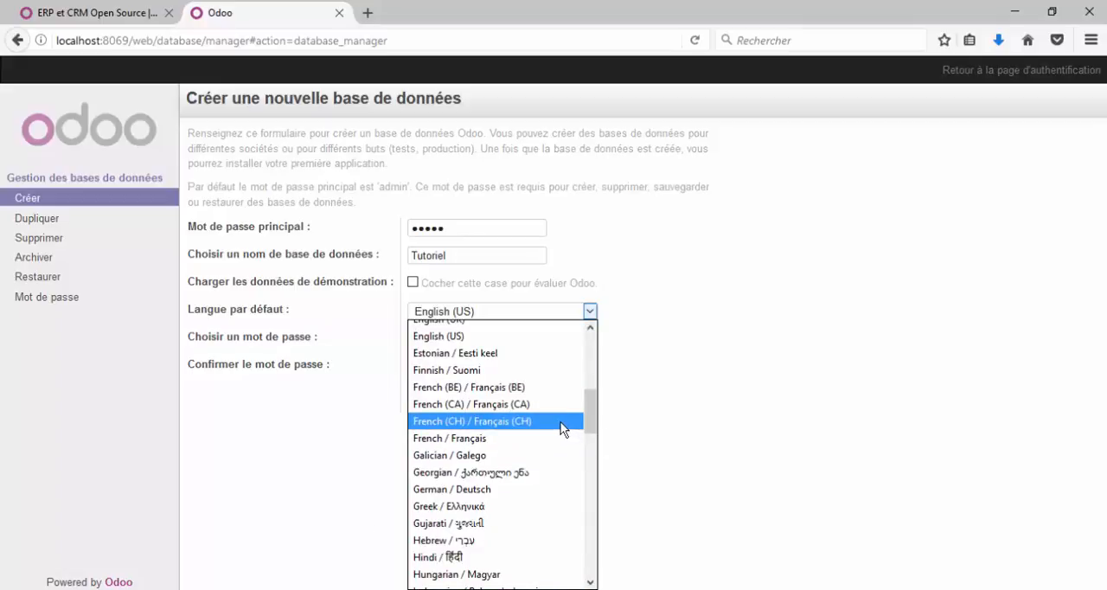
{"action": "left_click", "coordinate": [564, 429]}
{"action": "left_click", "coordinate": [593, 311]}
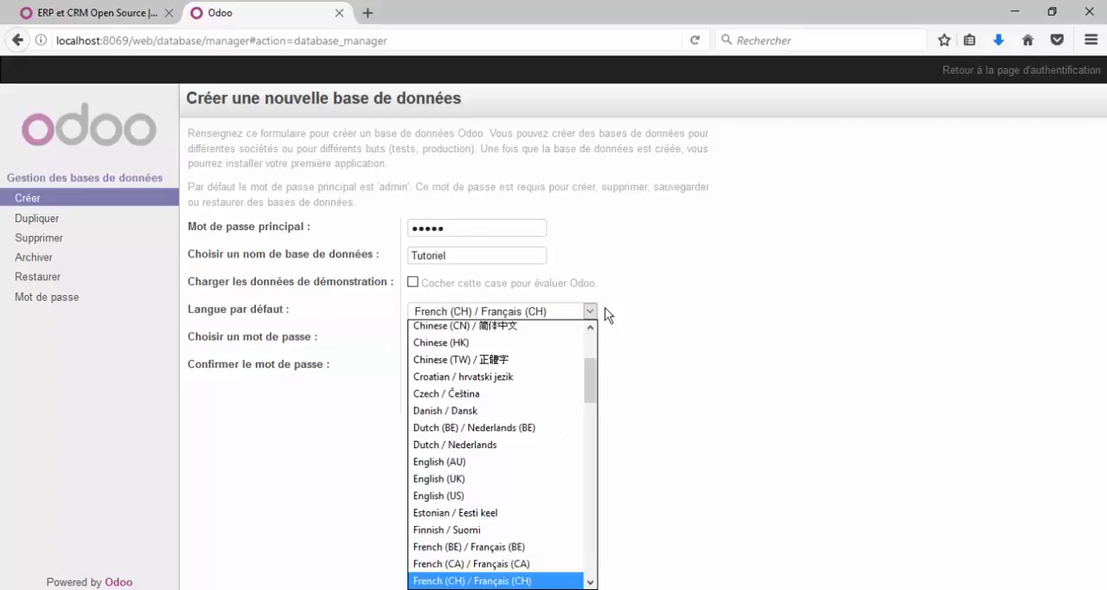
{"action": "left_click", "coordinate": [650, 299]}
{"action": "left_click", "coordinate": [594, 312]}
{"action": "scroll", "coordinate": [572, 391], "scroll_direction": "down", "scroll_amount": 2}
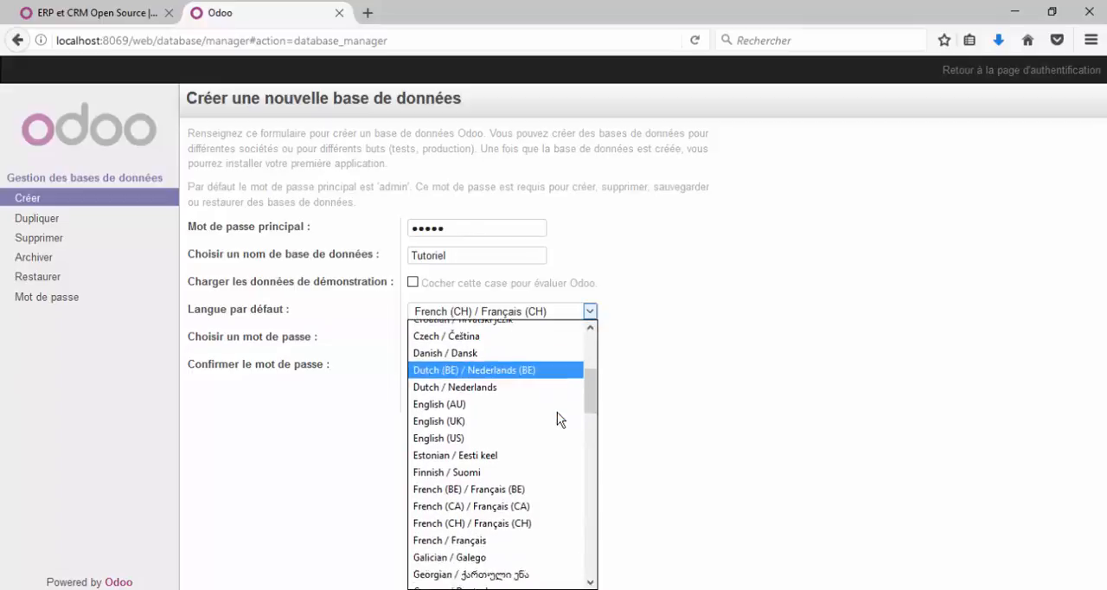
{"action": "left_click", "coordinate": [532, 516]}
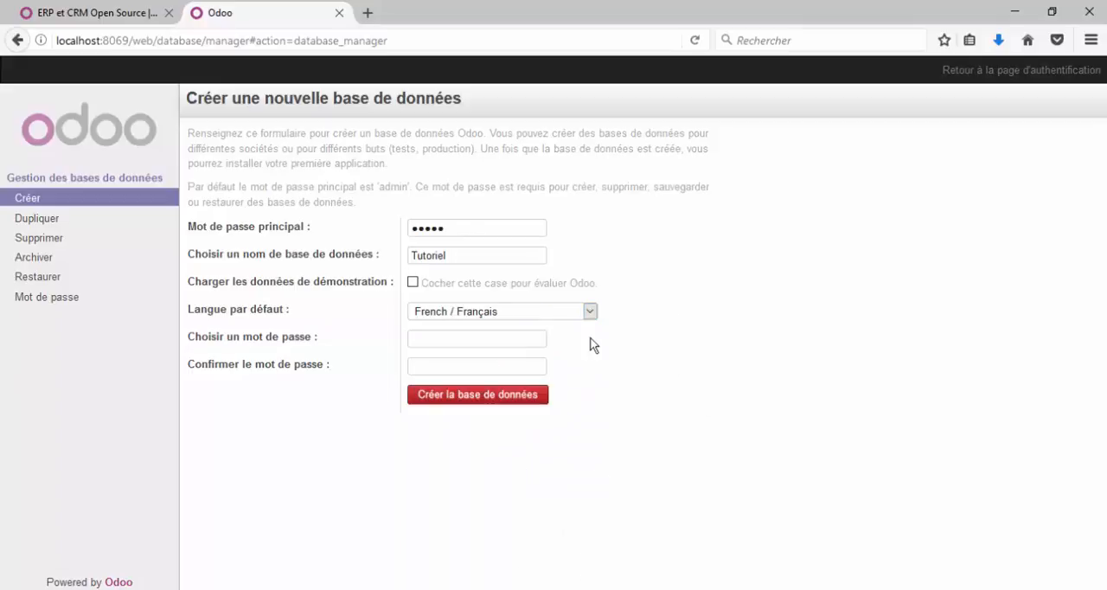
{"action": "left_click", "coordinate": [452, 336]}
Step: Look through the database manager's Dupliquer, Supprimer and Archiver forms, and return to the creation form
{"action": "left_click", "coordinate": [50, 219]}
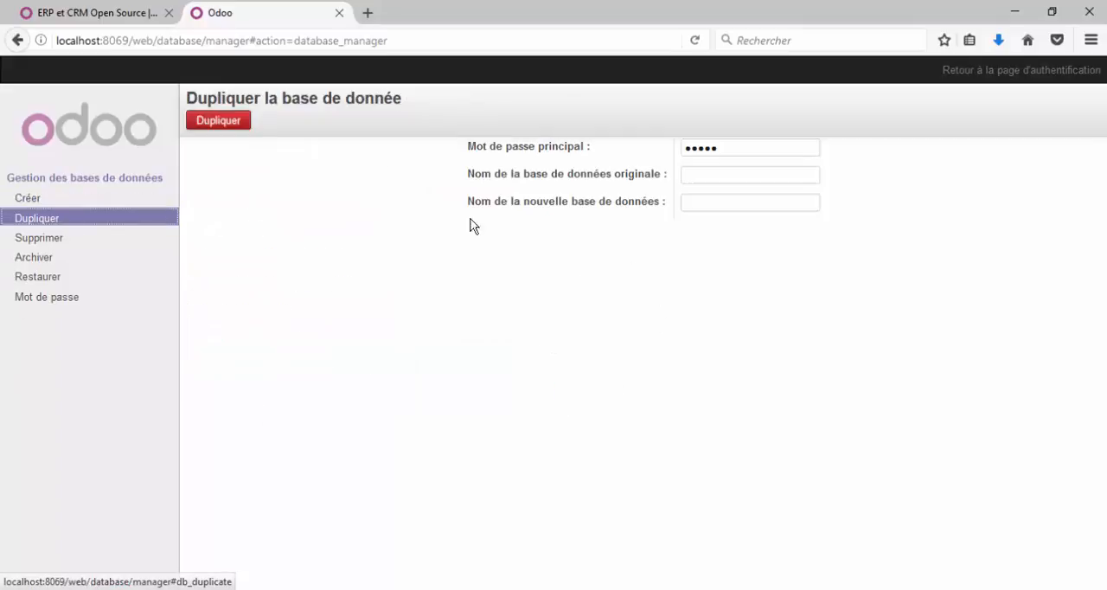
{"action": "left_click", "coordinate": [103, 238]}
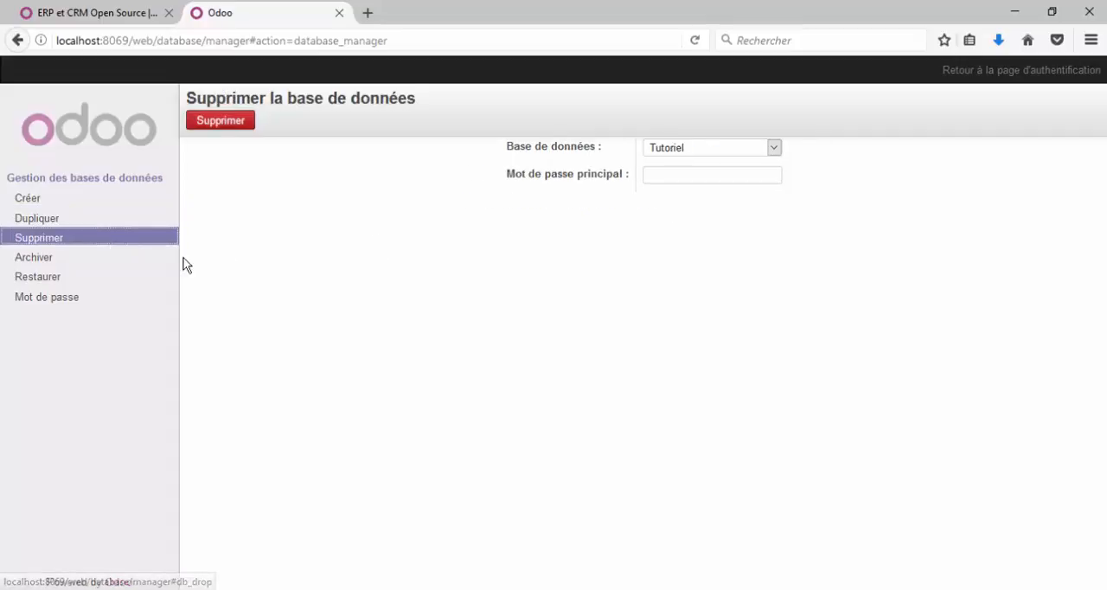
{"action": "left_click", "coordinate": [118, 260]}
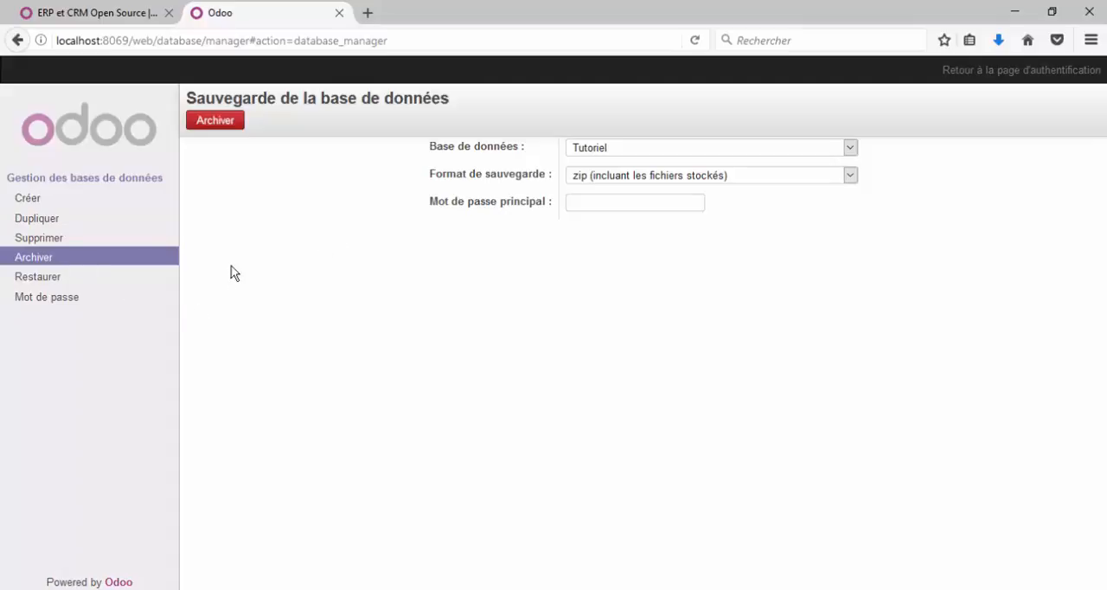
{"action": "left_click", "coordinate": [54, 200]}
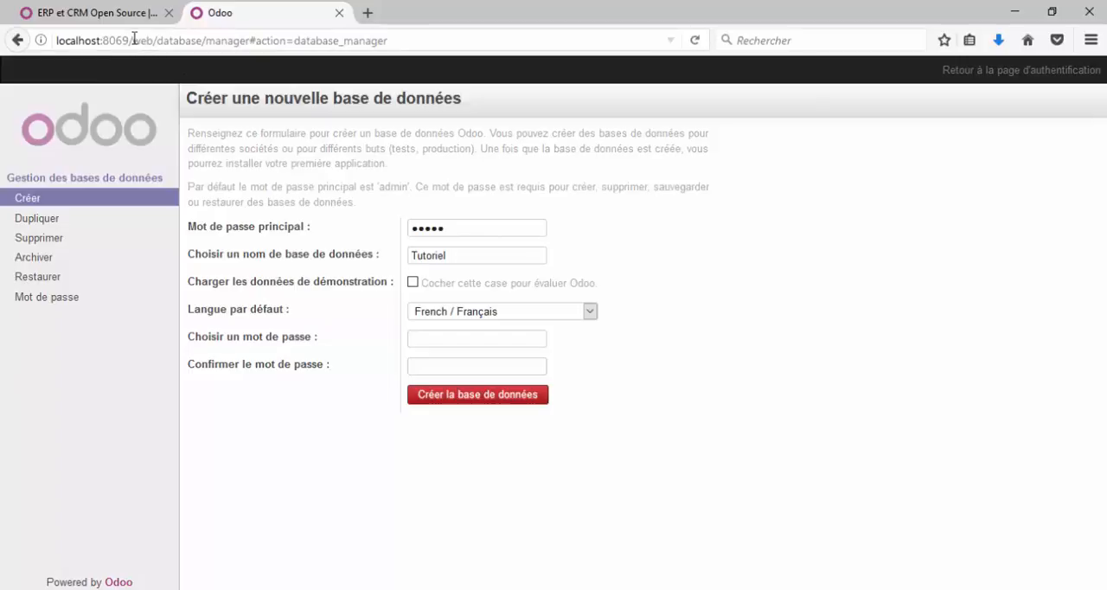
Step: Return to localhost:8069/ and select the Tutoriel database for login
{"action": "left_click_drag", "start_coordinate": [134, 40], "coordinate": [458, 17]}
{"action": "key", "text": "BackSpace"}
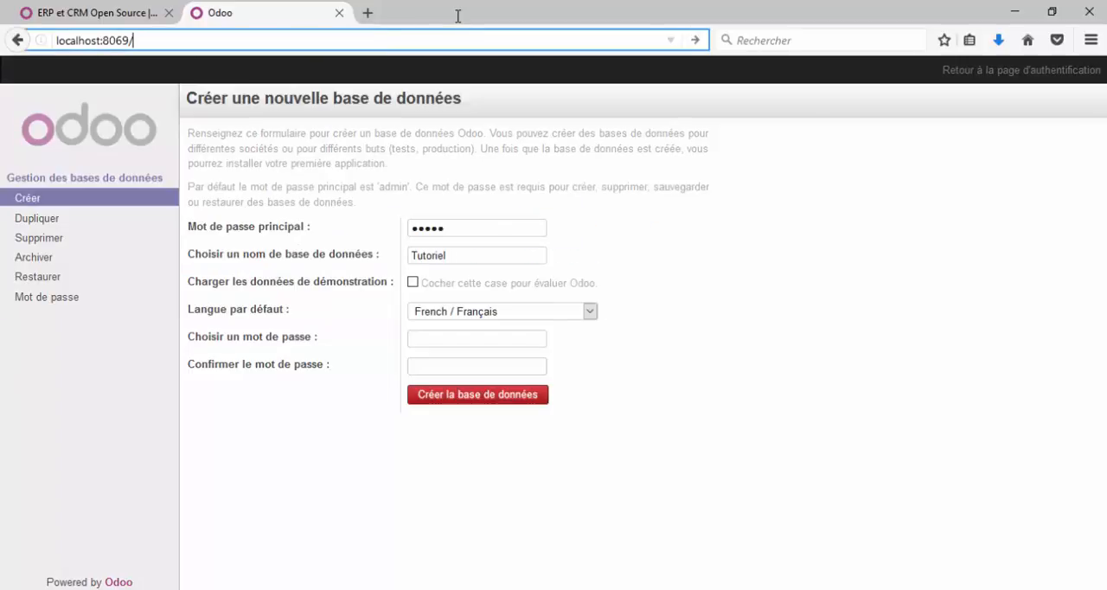
{"action": "key", "text": "Return"}
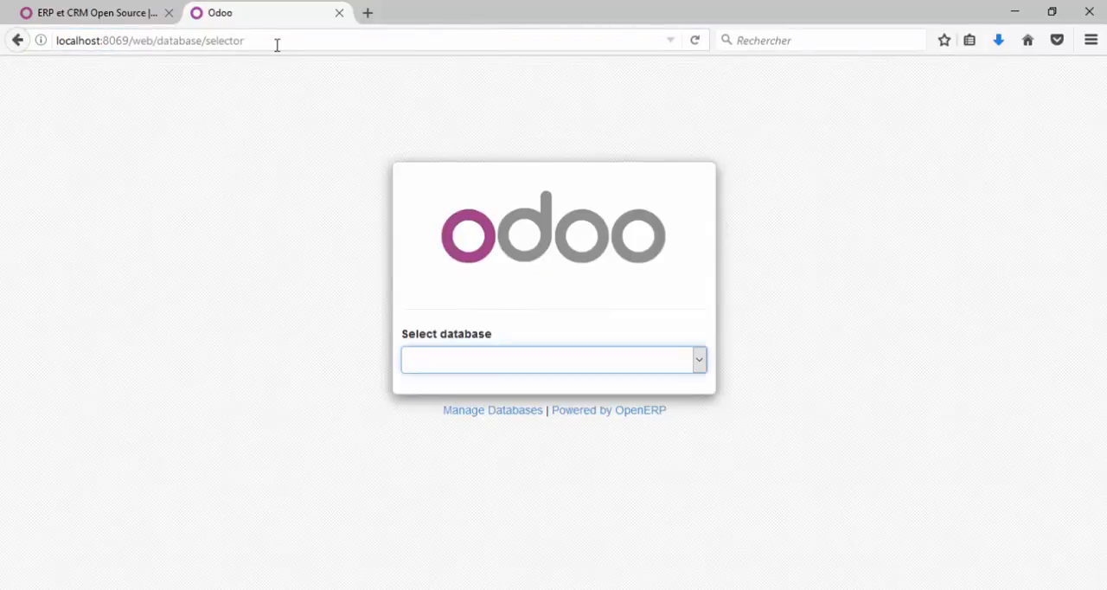
{"action": "left_click", "coordinate": [552, 370]}
{"action": "left_click", "coordinate": [534, 399]}
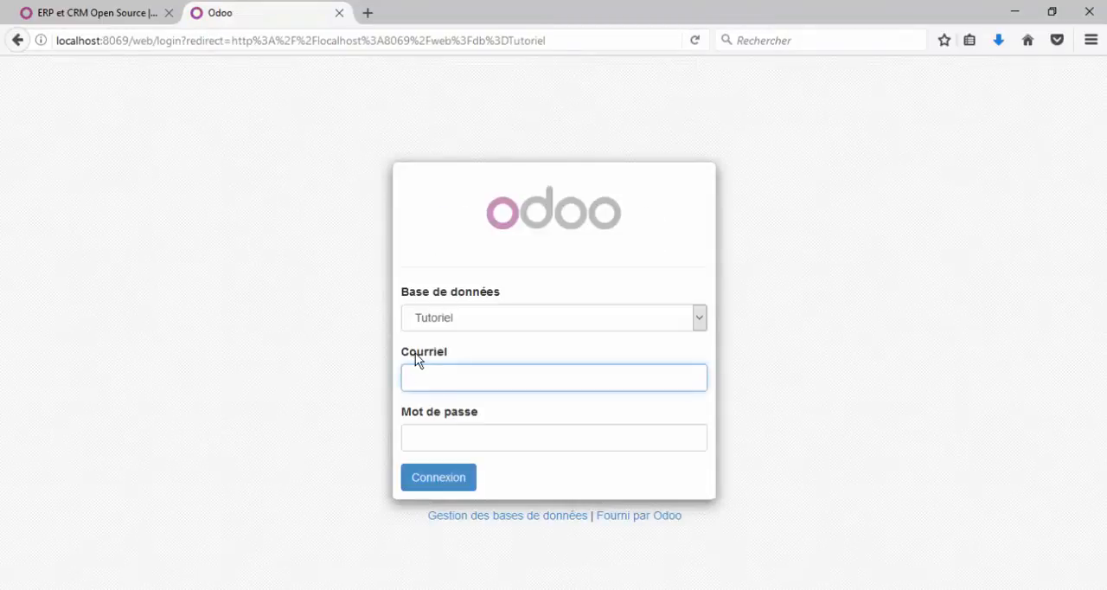
Step: Log in as admin with the account password and dismiss the browser's offer to save the login
{"action": "left_click", "coordinate": [456, 379]}
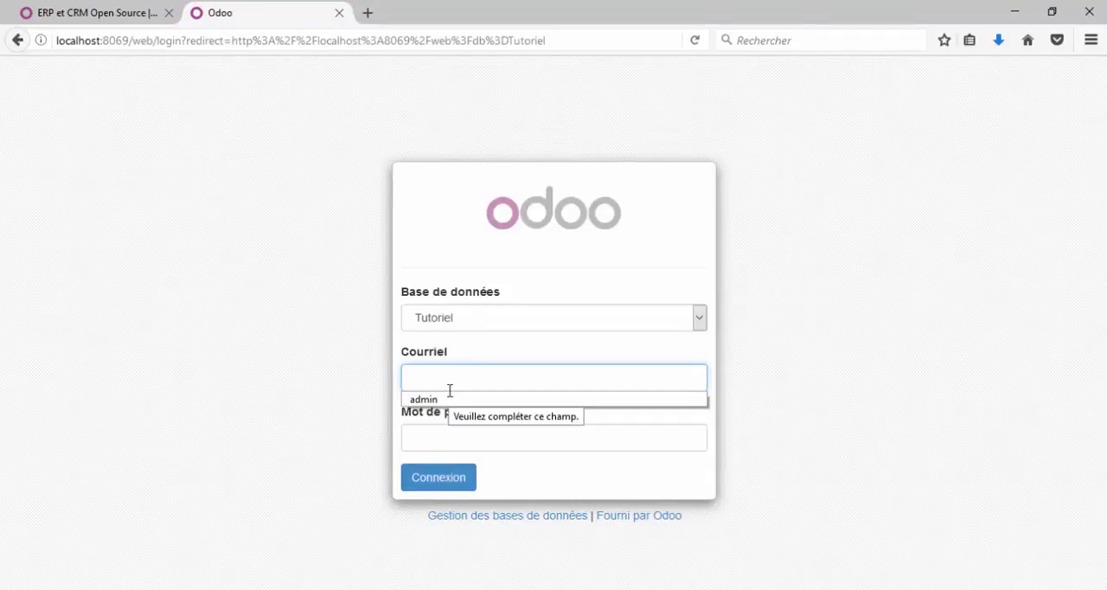
{"action": "left_click", "coordinate": [443, 399]}
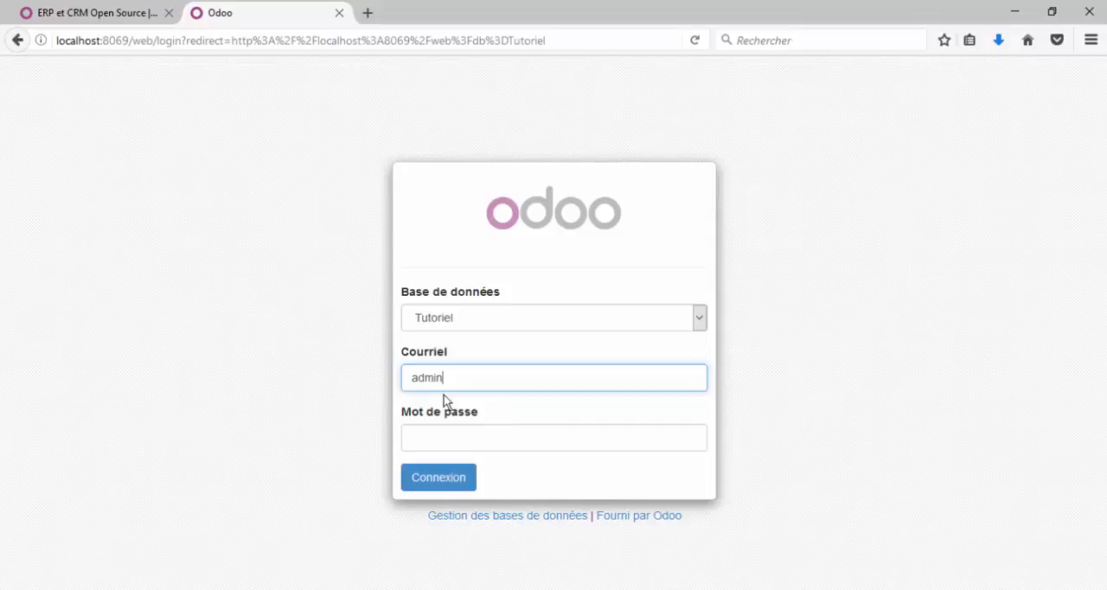
{"action": "left_click", "coordinate": [483, 432]}
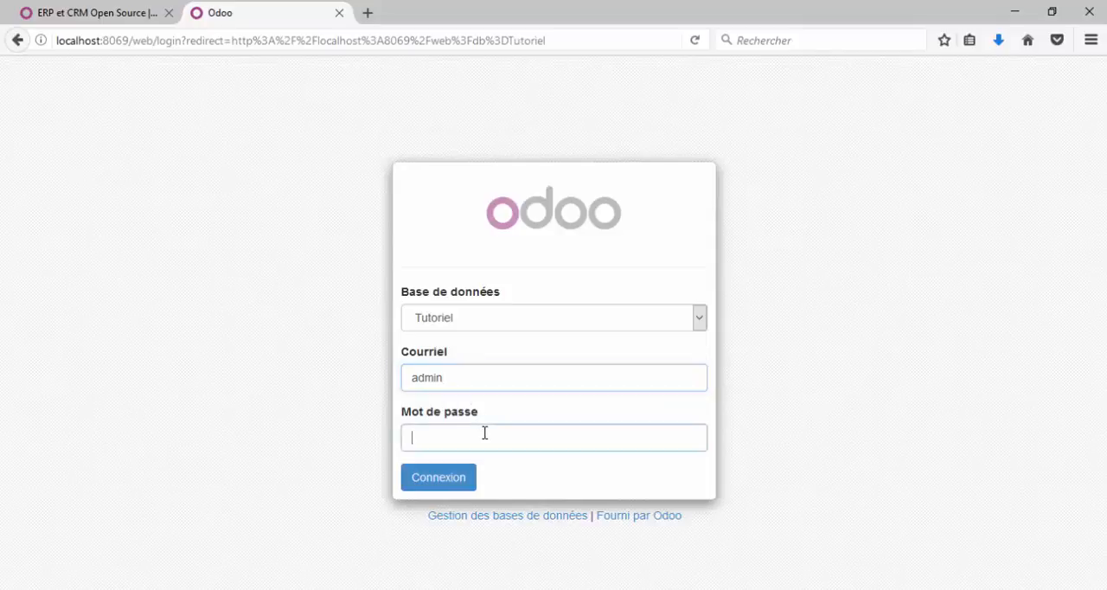
{"action": "type", "text": "••••••••••"}
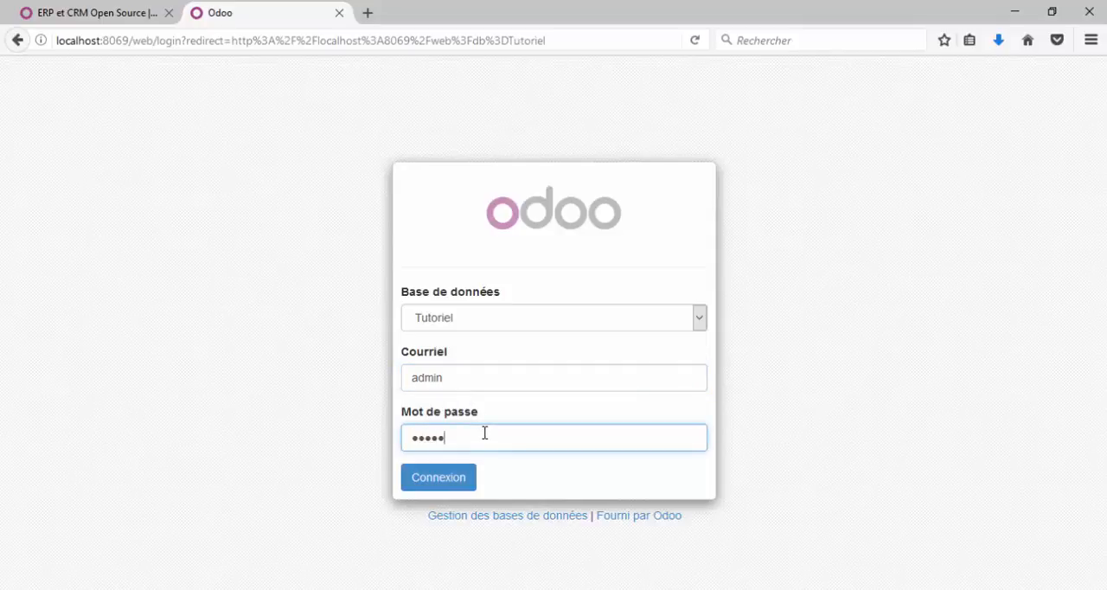
{"action": "key", "text": "Return"}
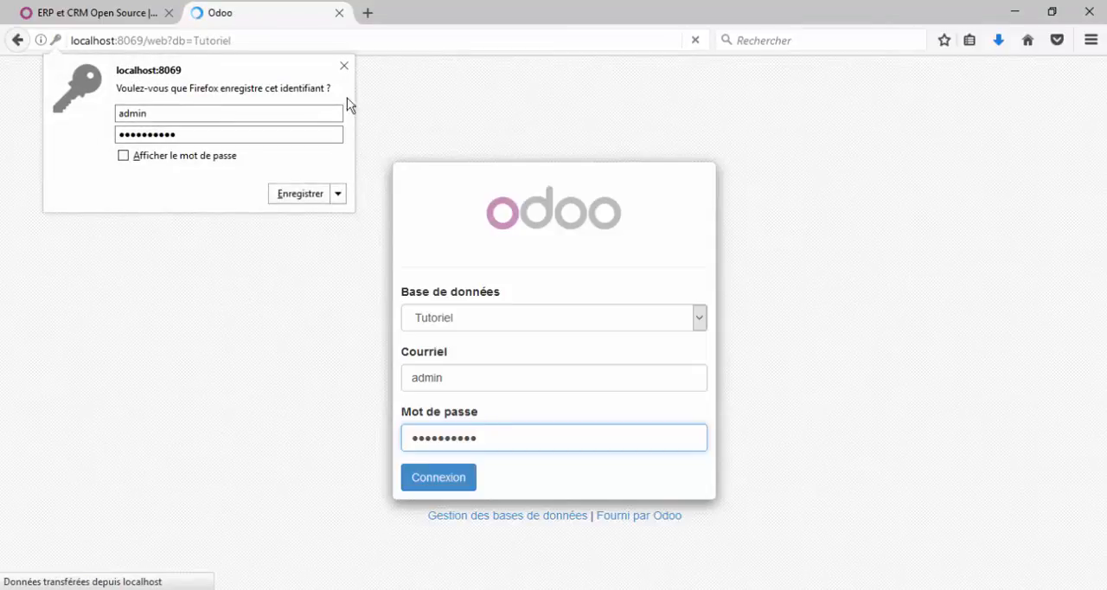
{"action": "left_click", "coordinate": [344, 66]}
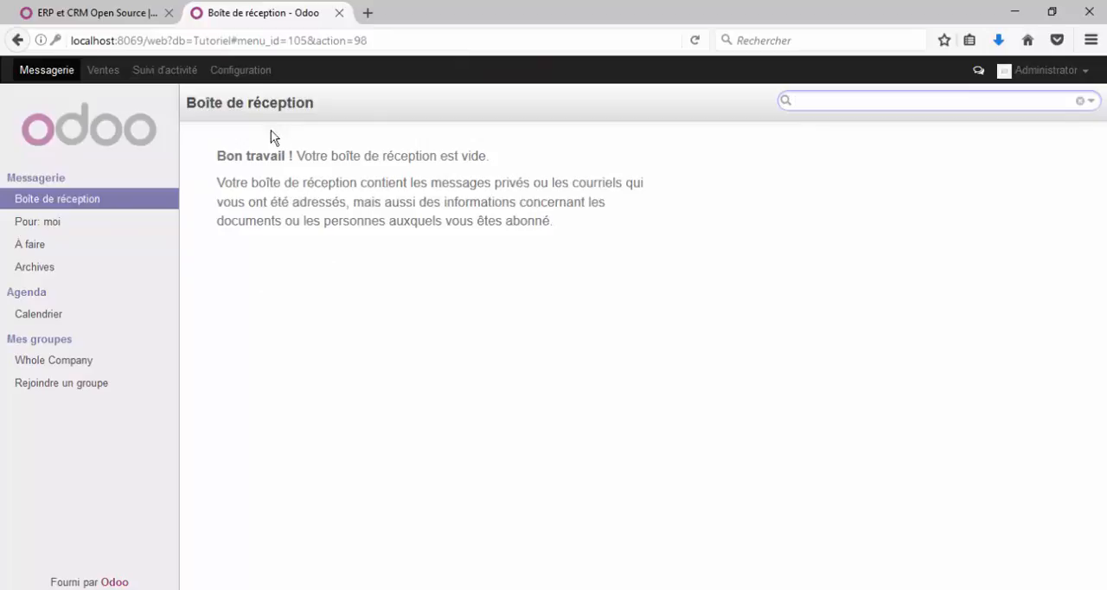
Step: Open the Configuration section and look over its local modules and settings menu
{"action": "left_click", "coordinate": [248, 73]}
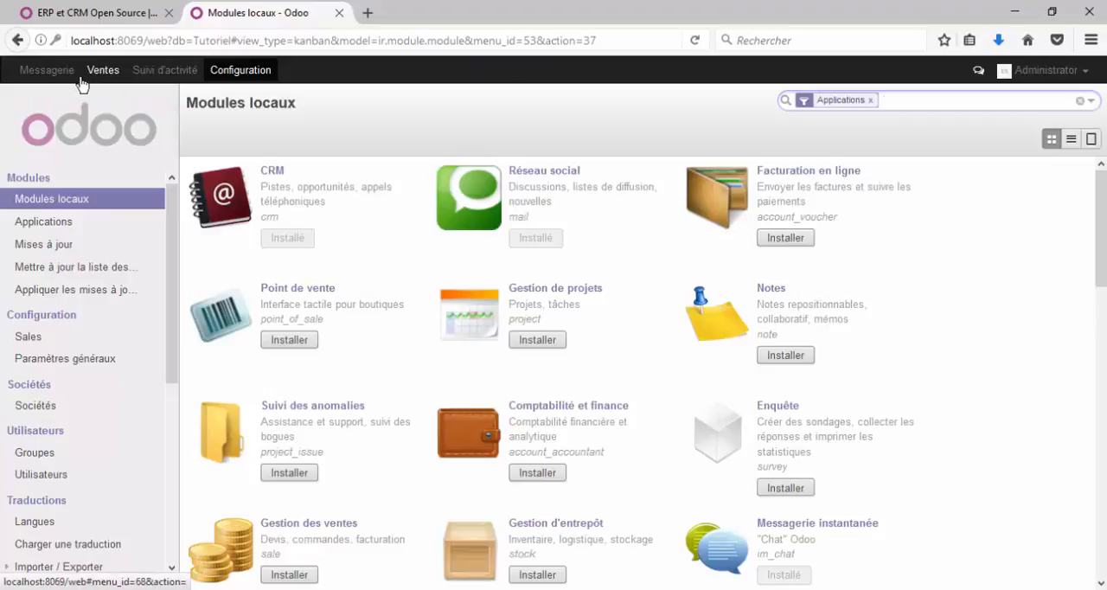
{"action": "left_click", "coordinate": [262, 76]}
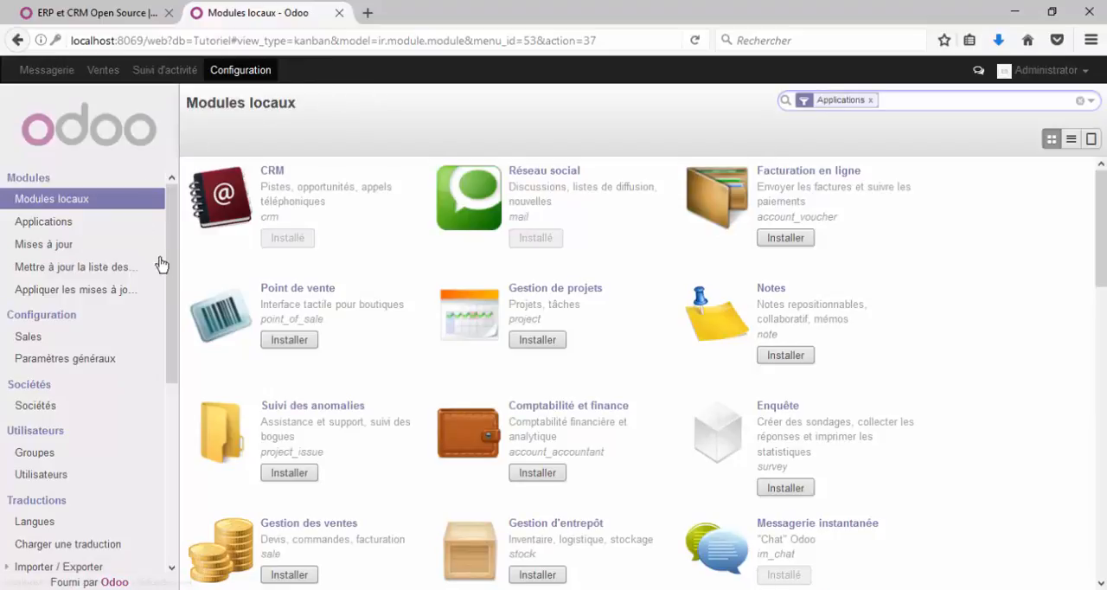
{"action": "left_click_drag", "start_coordinate": [170, 268], "coordinate": [166, 321]}
{"action": "scroll", "coordinate": [125, 245], "scroll_direction": "up", "scroll_amount": 2}
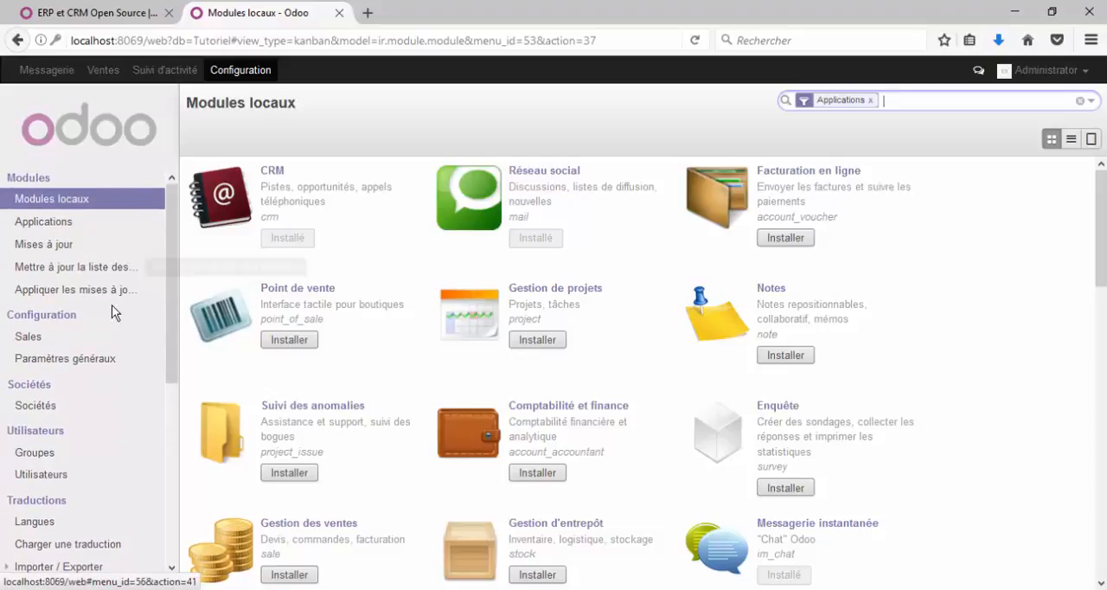
{"action": "mouse_move", "coordinate": [168, 257]}
{"action": "left_mouse_down"}
{"action": "mouse_move", "coordinate": [173, 270]}
{"action": "mouse_move", "coordinate": [170, 253]}
{"action": "left_mouse_up"}
Step: Open the Administrator record from the Utilisateurs list for editing
{"action": "left_click", "coordinate": [73, 475]}
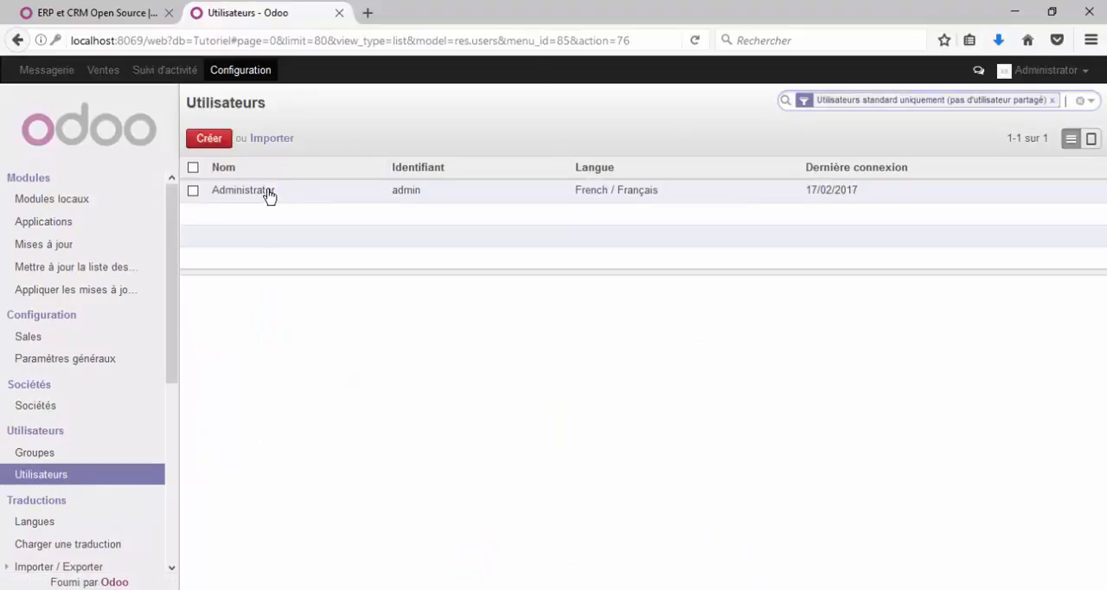
{"action": "left_click", "coordinate": [269, 193]}
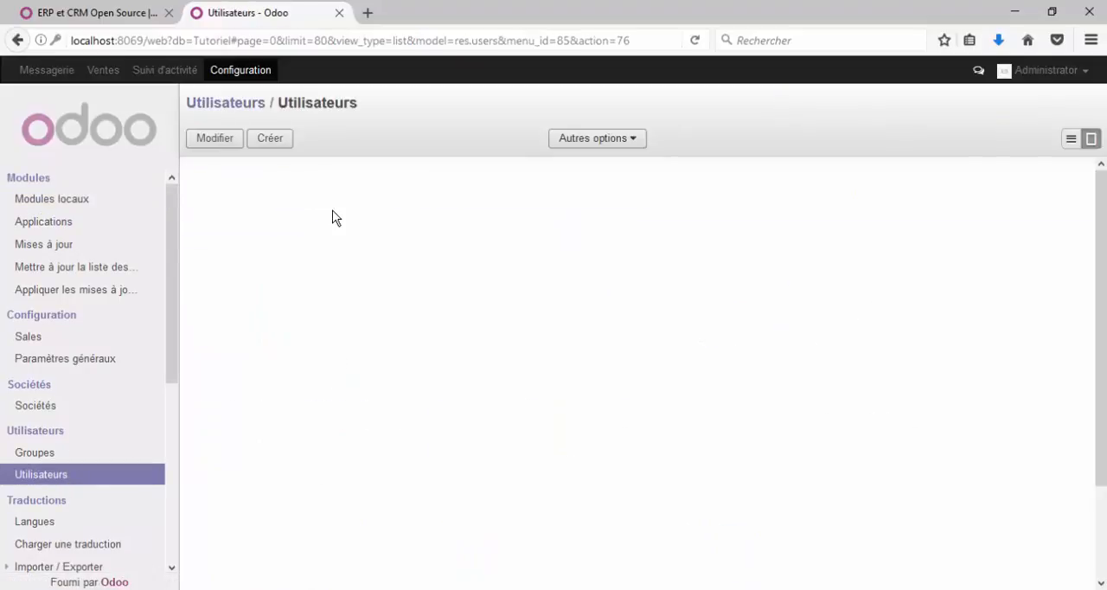
{"action": "left_click", "coordinate": [208, 141]}
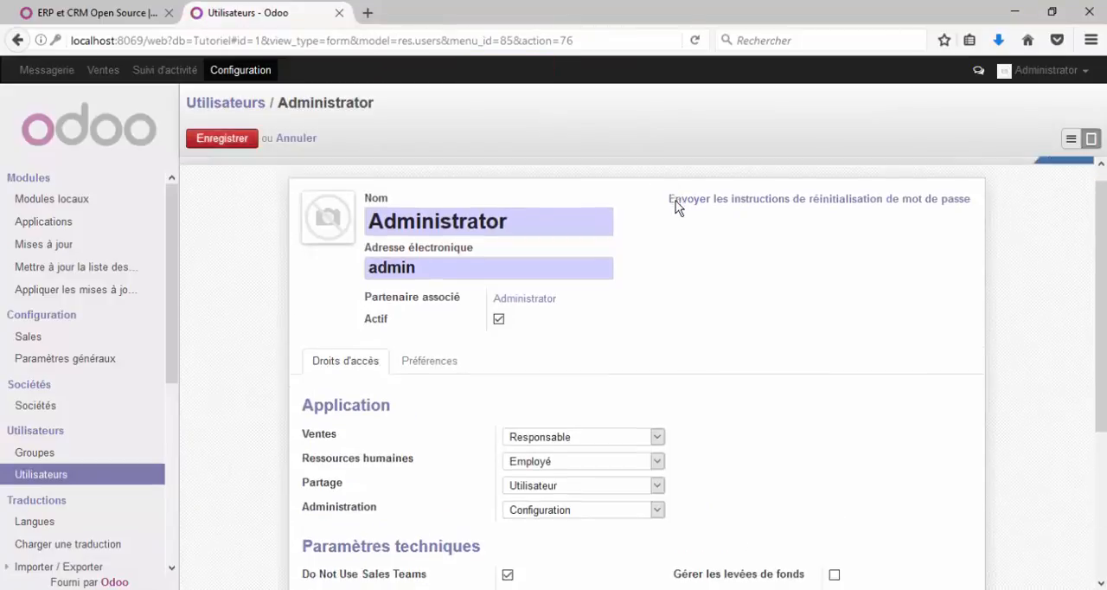
Step: Examine the Administrator's access rights, including Caractéristiques techniques, and the Technique entries in the configuration menu
{"action": "scroll", "coordinate": [654, 309], "scroll_direction": "down", "scroll_amount": 3}
{"action": "scroll", "coordinate": [321, 250], "scroll_direction": "up", "scroll_amount": 2}
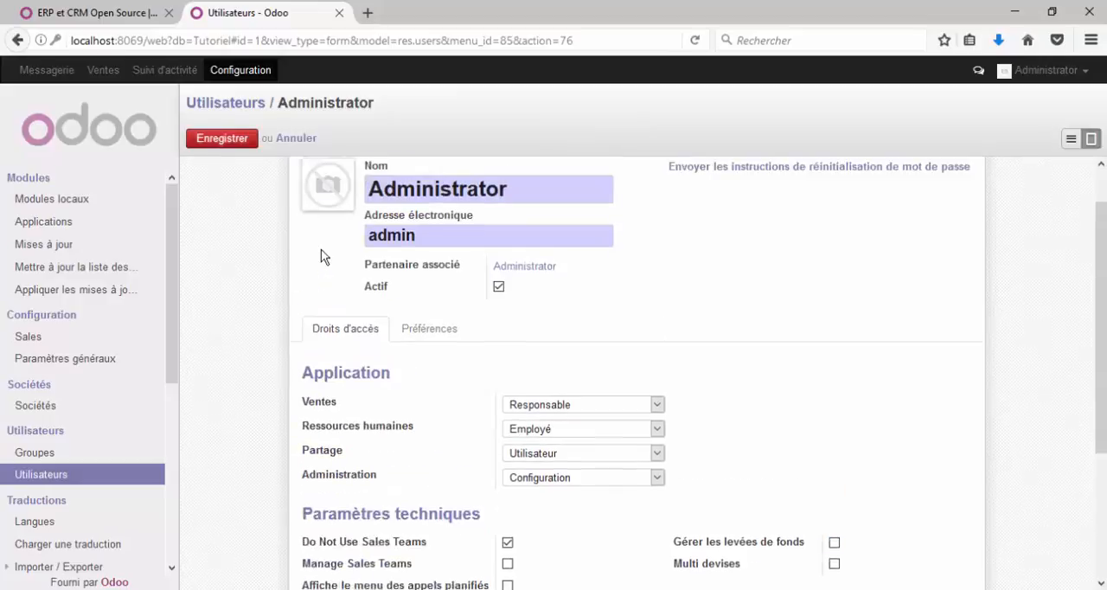
{"action": "scroll", "coordinate": [321, 249], "scroll_direction": "up", "scroll_amount": 1}
{"action": "scroll", "coordinate": [473, 363], "scroll_direction": "down", "scroll_amount": 5}
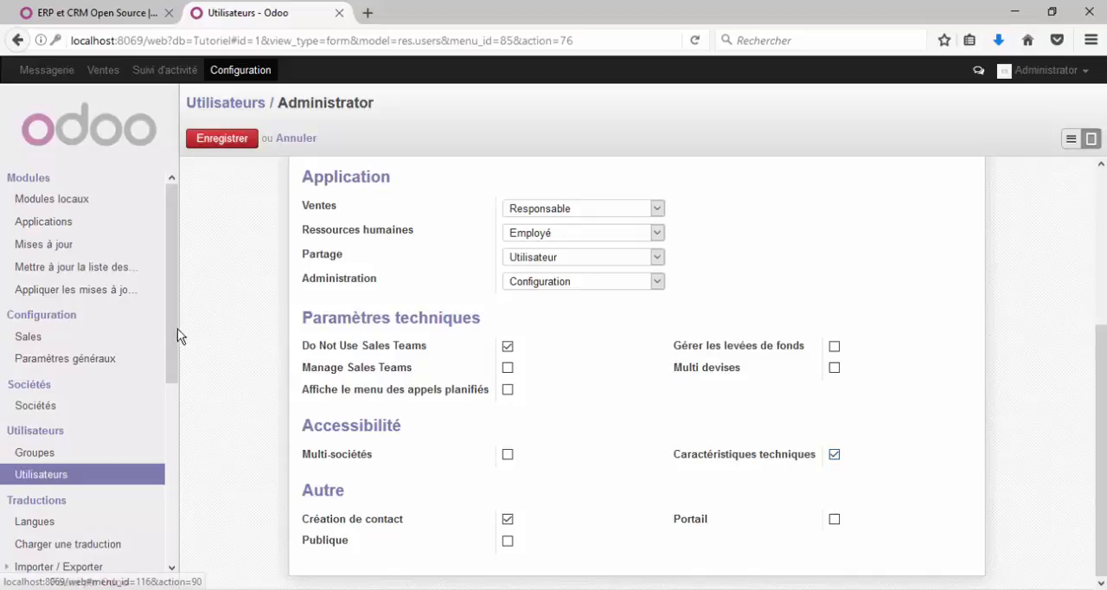
{"action": "left_click_drag", "start_coordinate": [172, 334], "coordinate": [180, 526]}
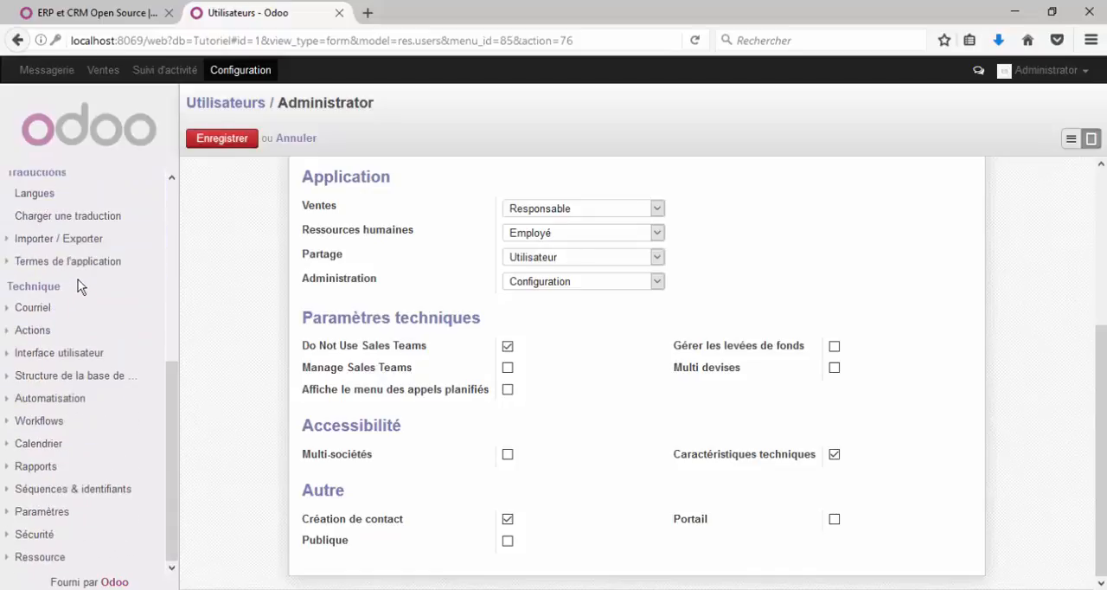
{"action": "scroll", "coordinate": [81, 280], "scroll_direction": "up", "scroll_amount": 2}
{"action": "scroll", "coordinate": [67, 346], "scroll_direction": "down", "scroll_amount": 2}
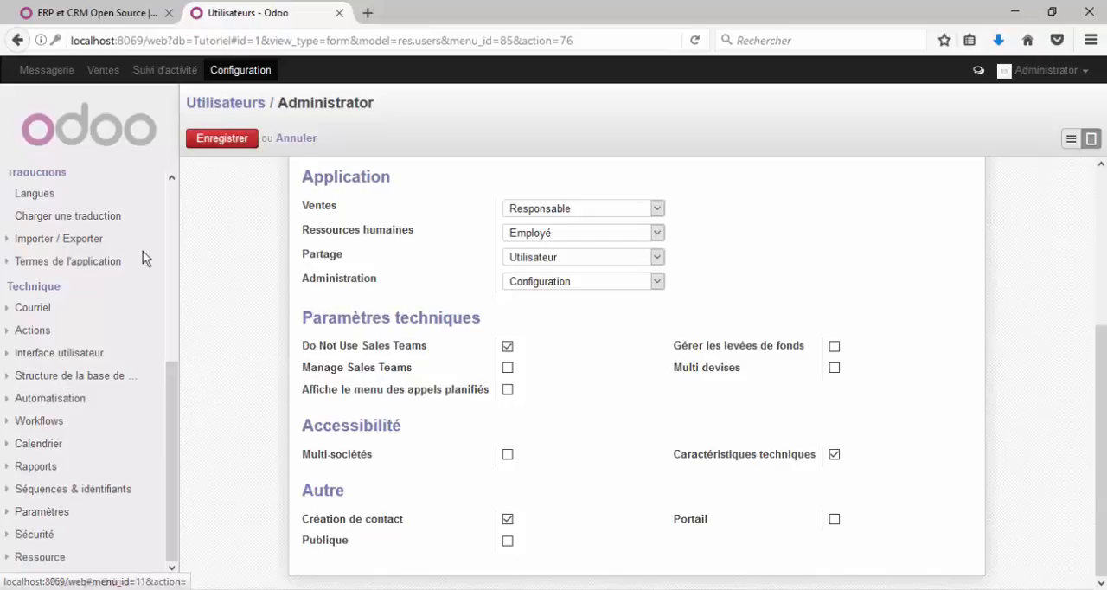
Step: Save the Administrator's access rights with the Caractéristiques techniques option enabled
{"action": "scroll", "coordinate": [172, 384], "scroll_direction": "up", "scroll_amount": 1}
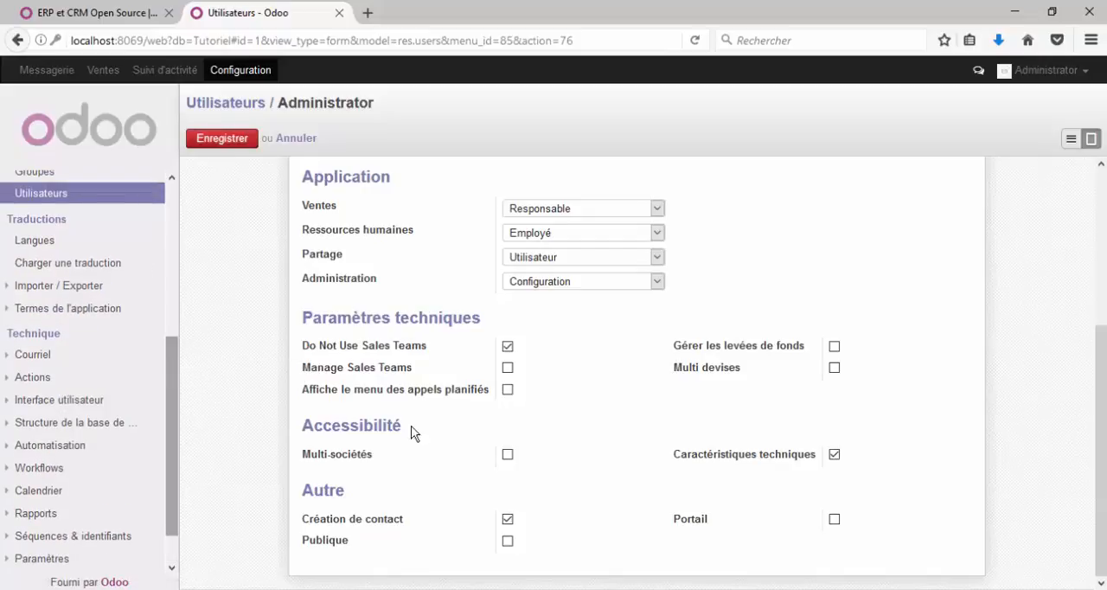
{"action": "left_click_drag", "start_coordinate": [817, 456], "coordinate": [681, 451]}
{"action": "left_click", "coordinate": [664, 453]}
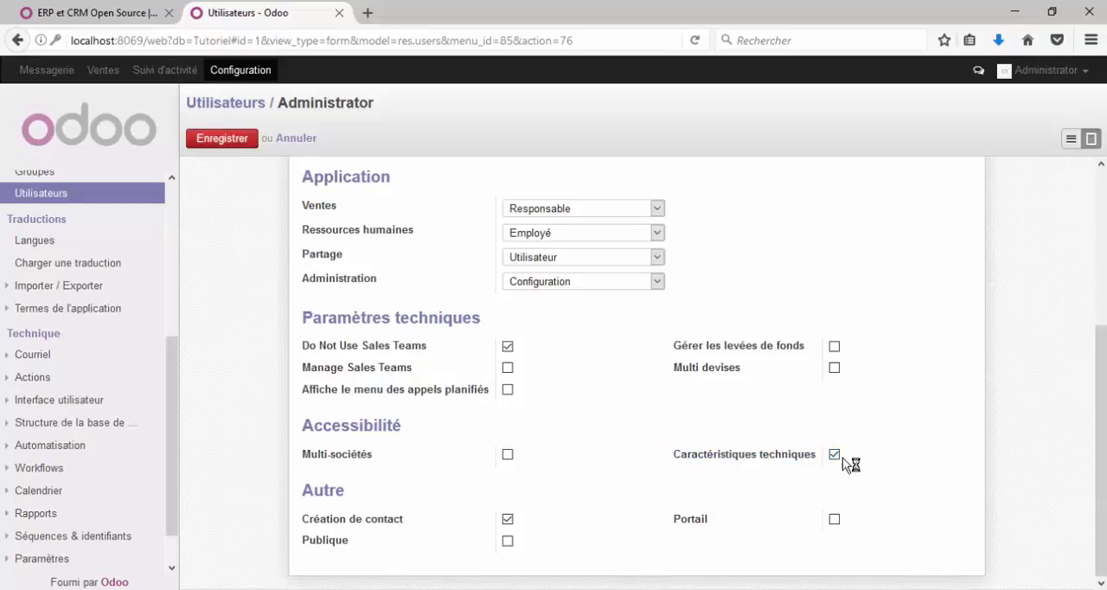
{"action": "left_click", "coordinate": [231, 141]}
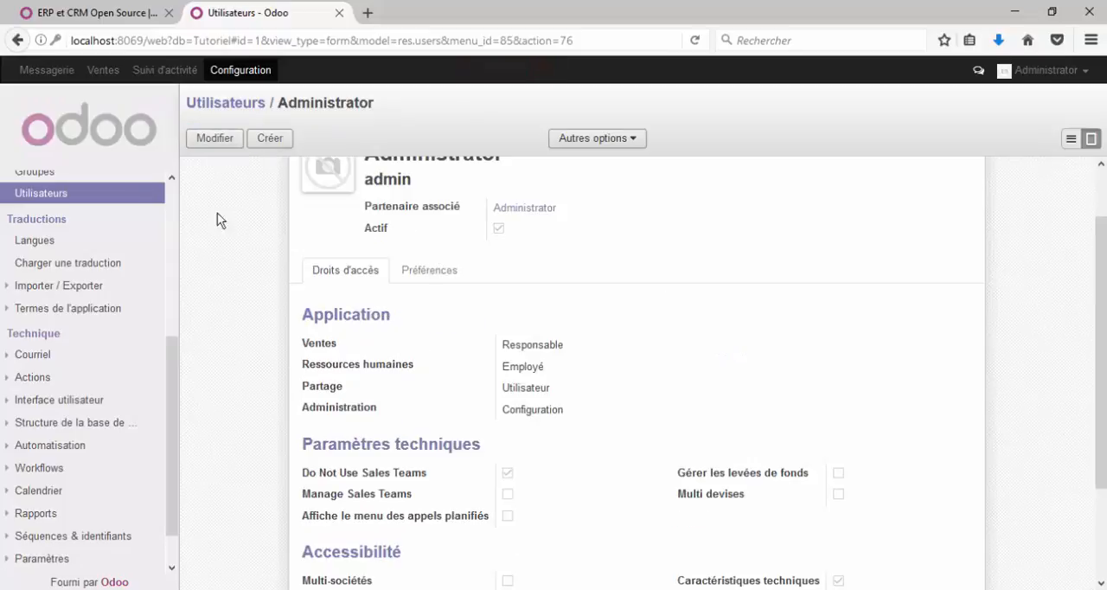
Step: Reload Odoo from its home page and open the Modules locaux list in the Configuration section
{"action": "left_click", "coordinate": [74, 143]}
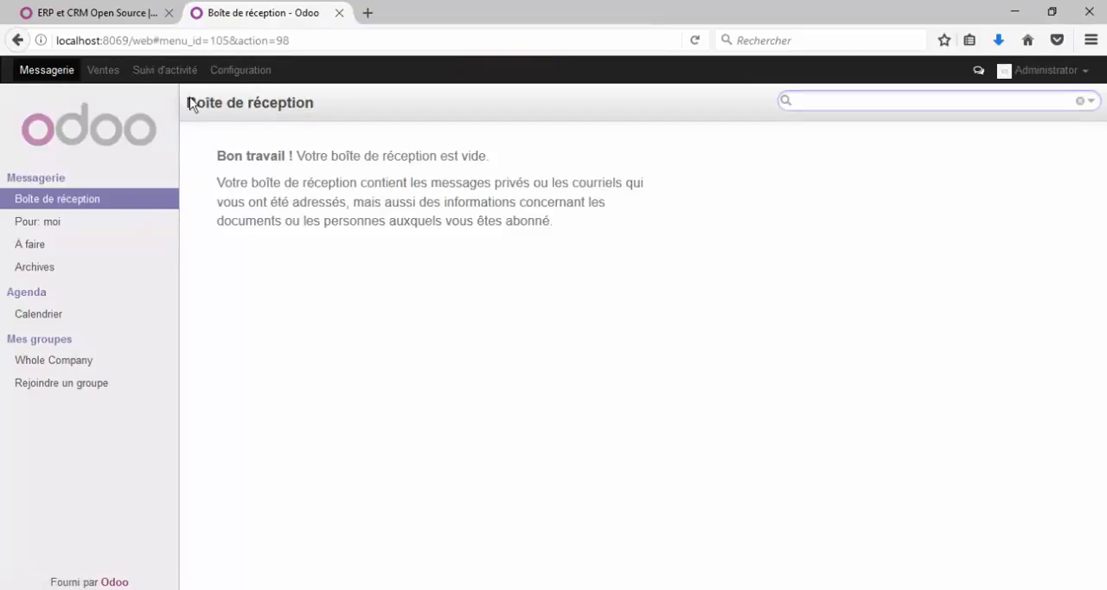
{"action": "left_click", "coordinate": [228, 76]}
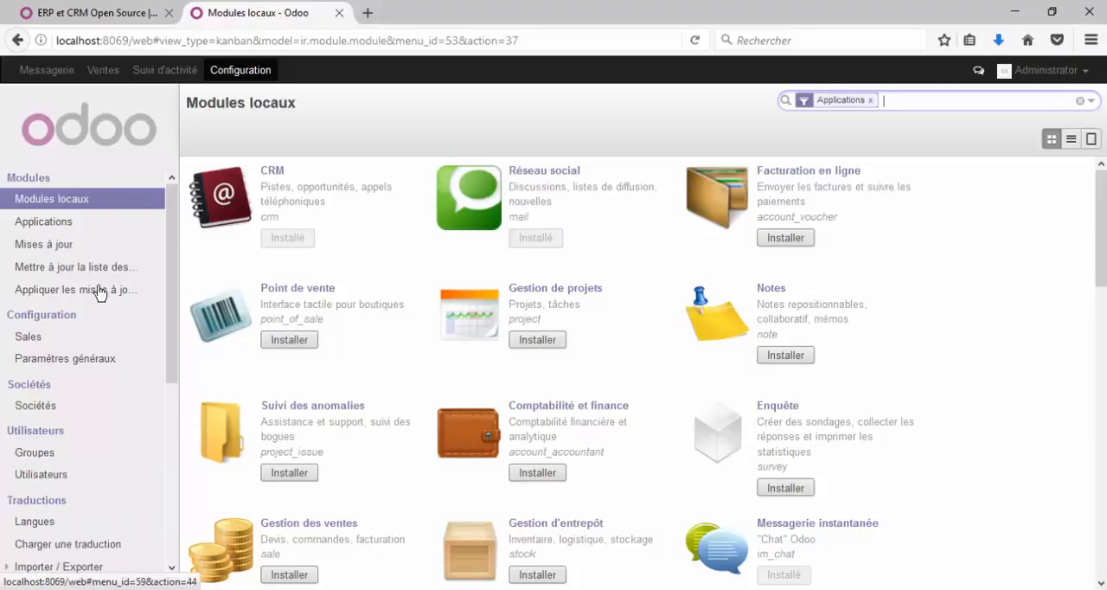
{"action": "left_click", "coordinate": [65, 199]}
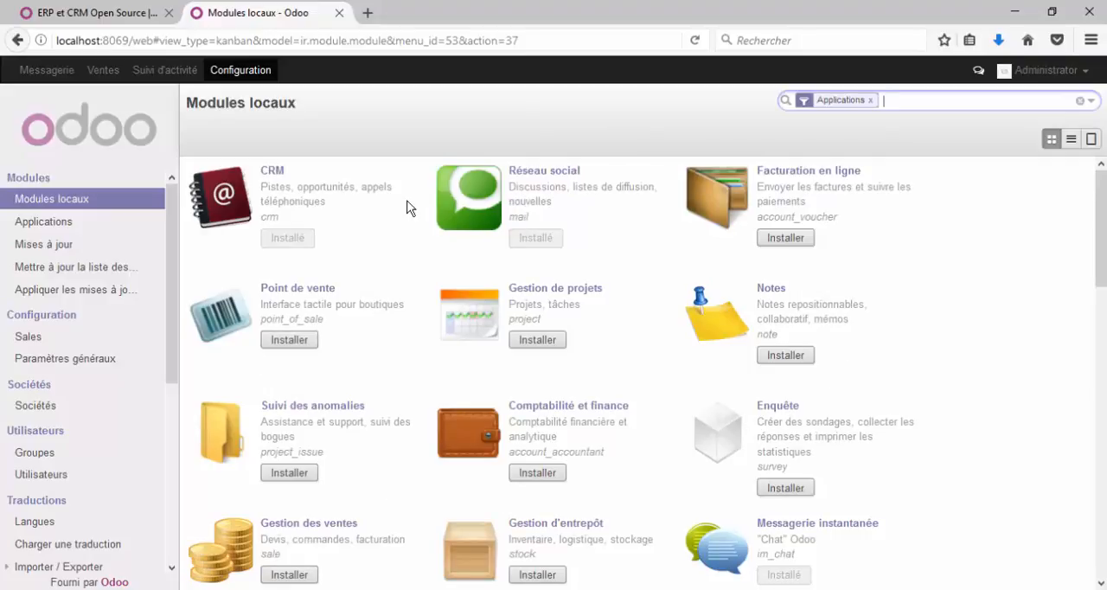
Step: Switch to File Explorer, look through the module folders in the Odoo 8.0 server's addons folder, and return to the browser
{"action": "left_click", "coordinate": [438, 589]}
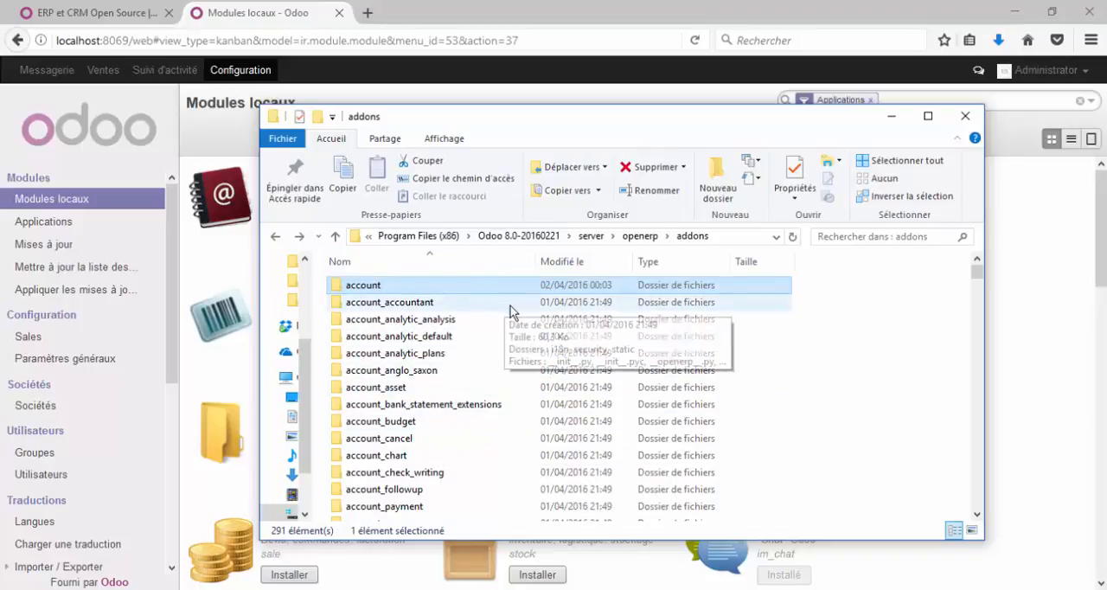
{"action": "scroll", "coordinate": [511, 313], "scroll_direction": "down", "scroll_amount": 15}
{"action": "scroll", "coordinate": [510, 324], "scroll_direction": "down", "scroll_amount": 20}
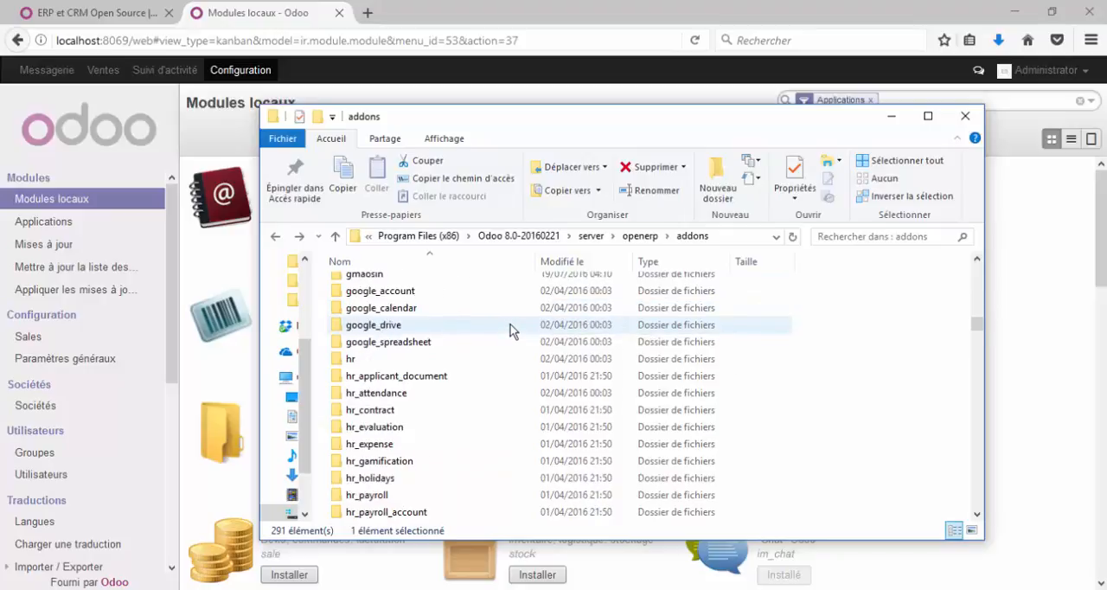
{"action": "scroll", "coordinate": [510, 338], "scroll_direction": "down", "scroll_amount": 20}
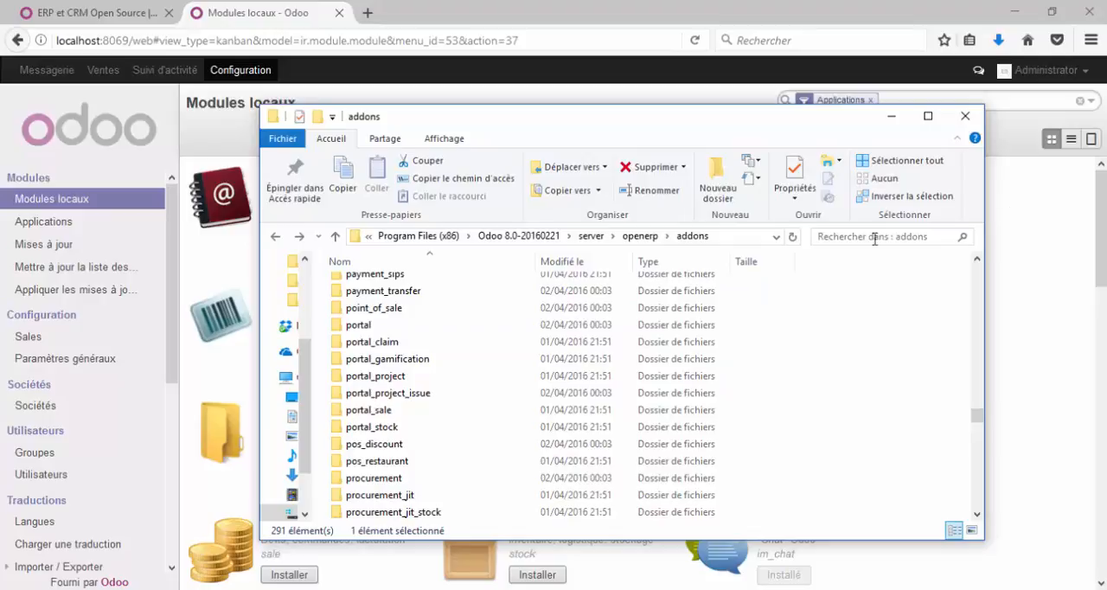
{"action": "scroll", "coordinate": [727, 330], "scroll_direction": "up", "scroll_amount": 6}
{"action": "left_click", "coordinate": [1025, 299]}
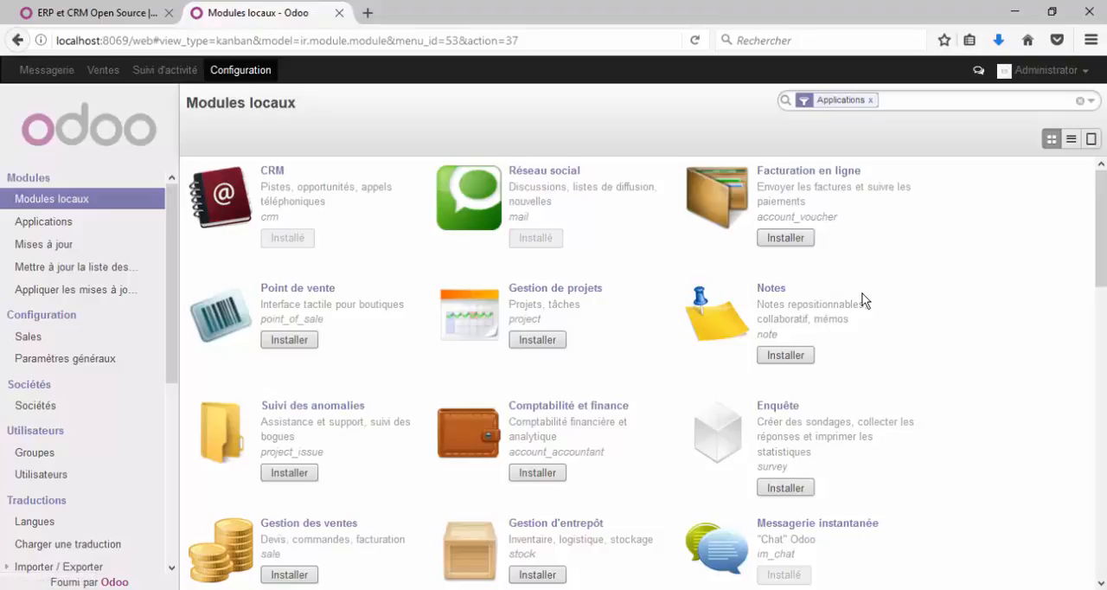
Step: Look through the application modules in the Modules locaux list, from CRM down to Discussion instantanée
{"action": "left_click_drag", "start_coordinate": [1101, 201], "coordinate": [384, 203]}
{"action": "scroll", "coordinate": [378, 231], "scroll_direction": "down", "scroll_amount": 2}
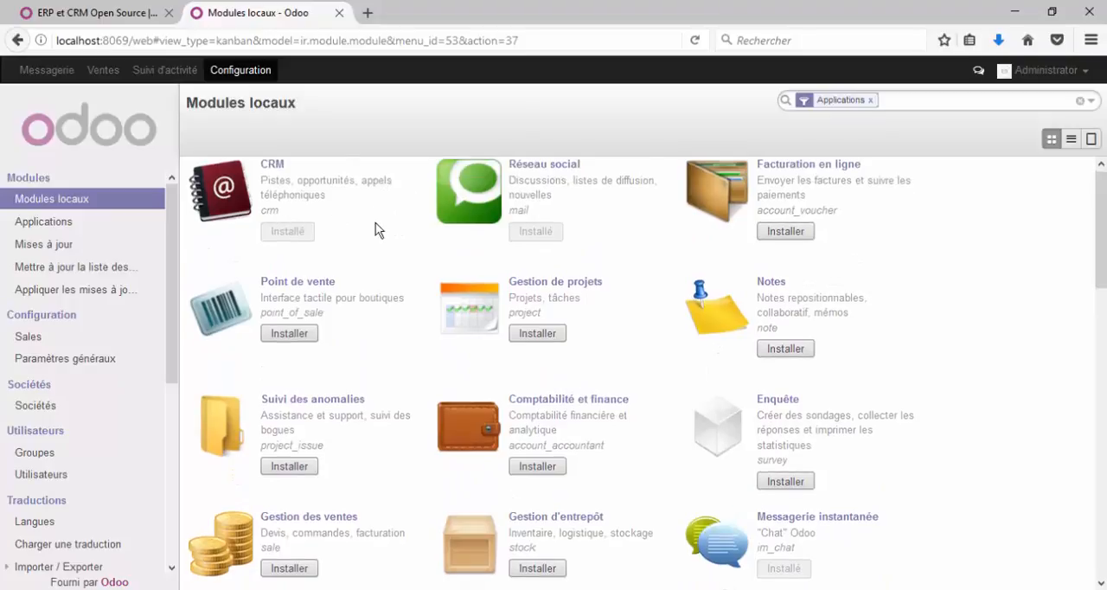
{"action": "scroll", "coordinate": [649, 438], "scroll_direction": "down", "scroll_amount": 2}
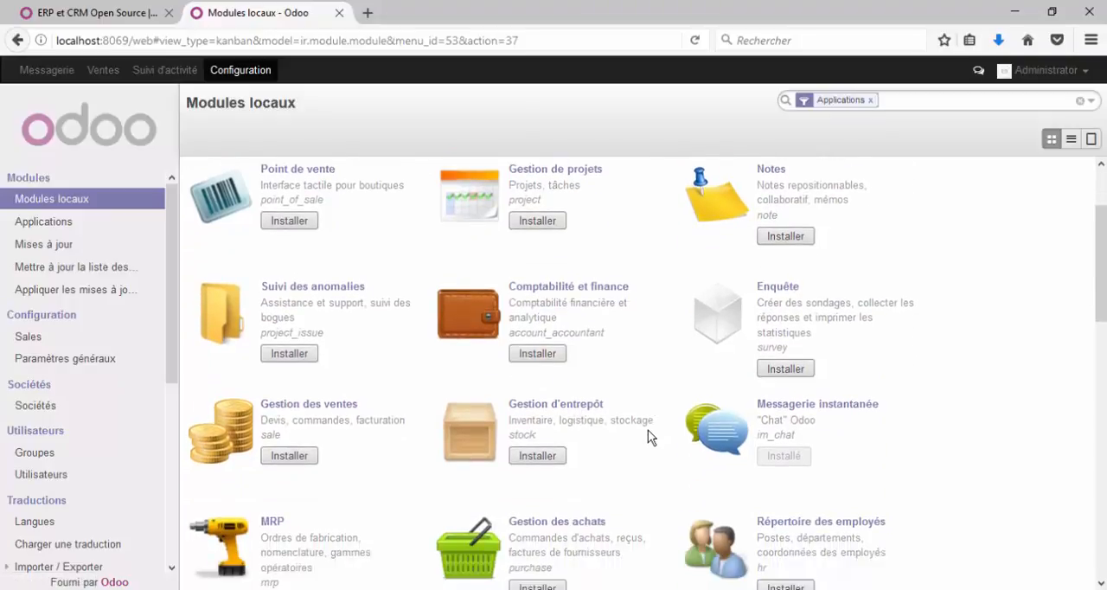
{"action": "scroll", "coordinate": [645, 413], "scroll_direction": "down", "scroll_amount": 2}
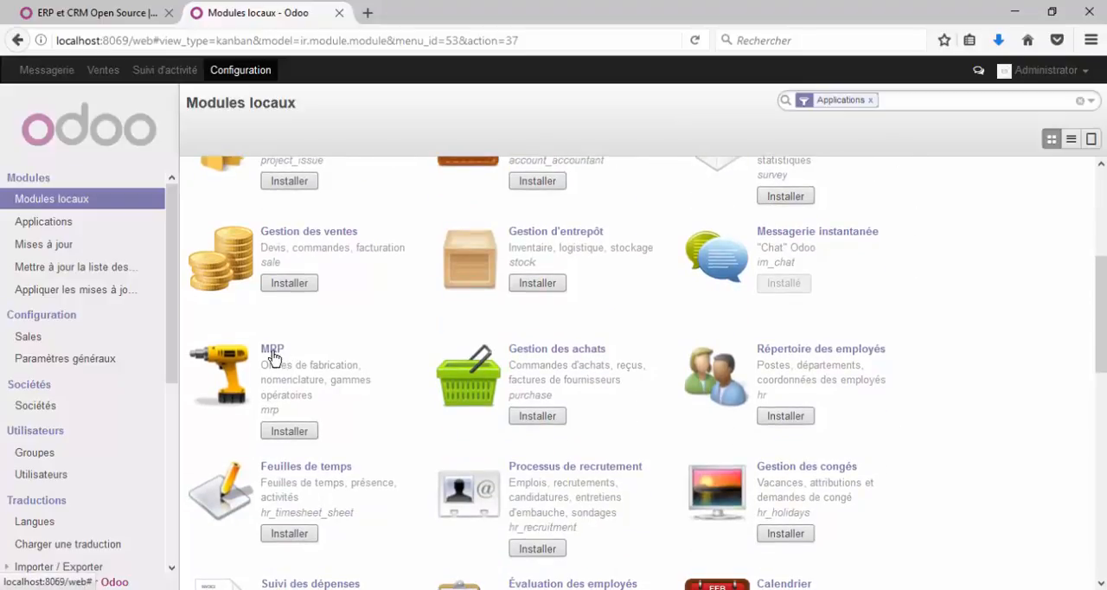
{"action": "scroll", "coordinate": [764, 416], "scroll_direction": "down", "scroll_amount": 3}
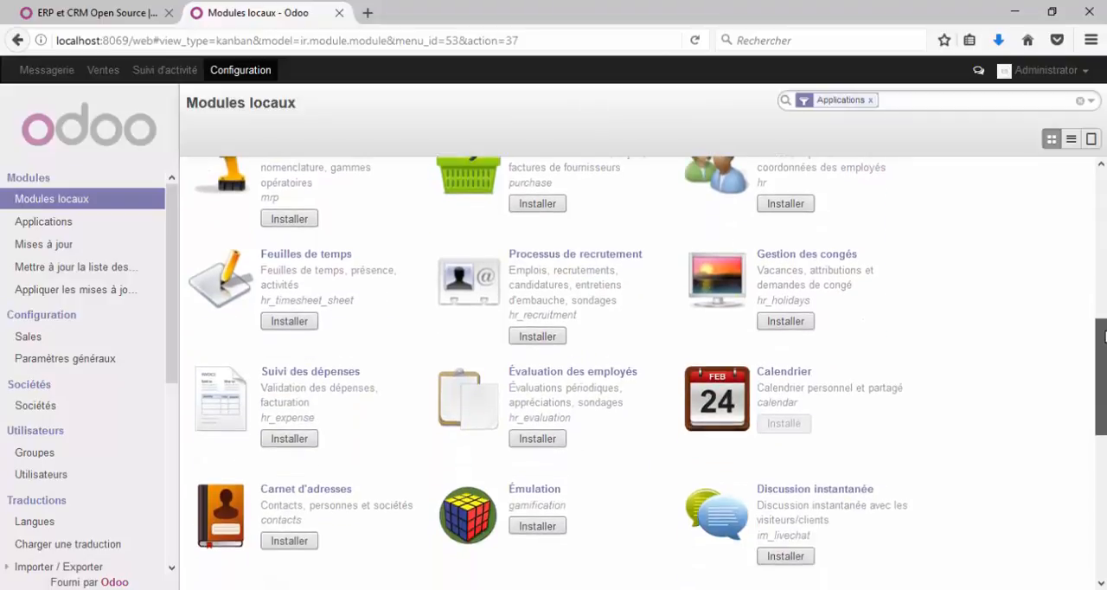
{"action": "scroll", "coordinate": [765, 415], "scroll_direction": "up", "scroll_amount": 4}
{"action": "scroll", "coordinate": [644, 372], "scroll_direction": "up", "scroll_amount": 3}
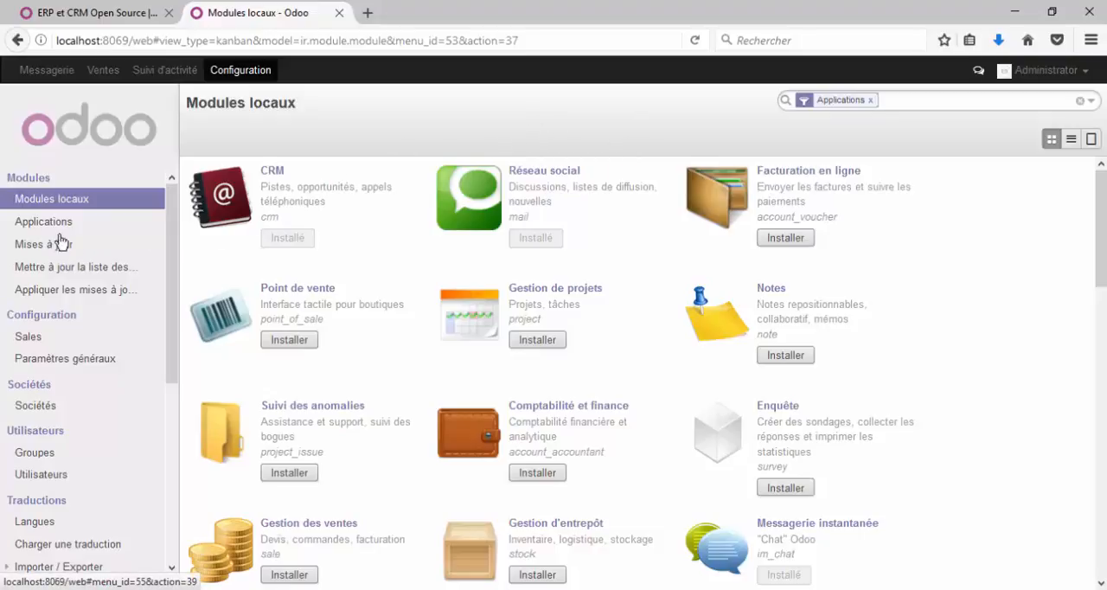
Step: Open the module list update dialog, cancel it, and look over the Configuration, Sociétés and Utilisateurs menu entries
{"action": "left_click", "coordinate": [86, 266]}
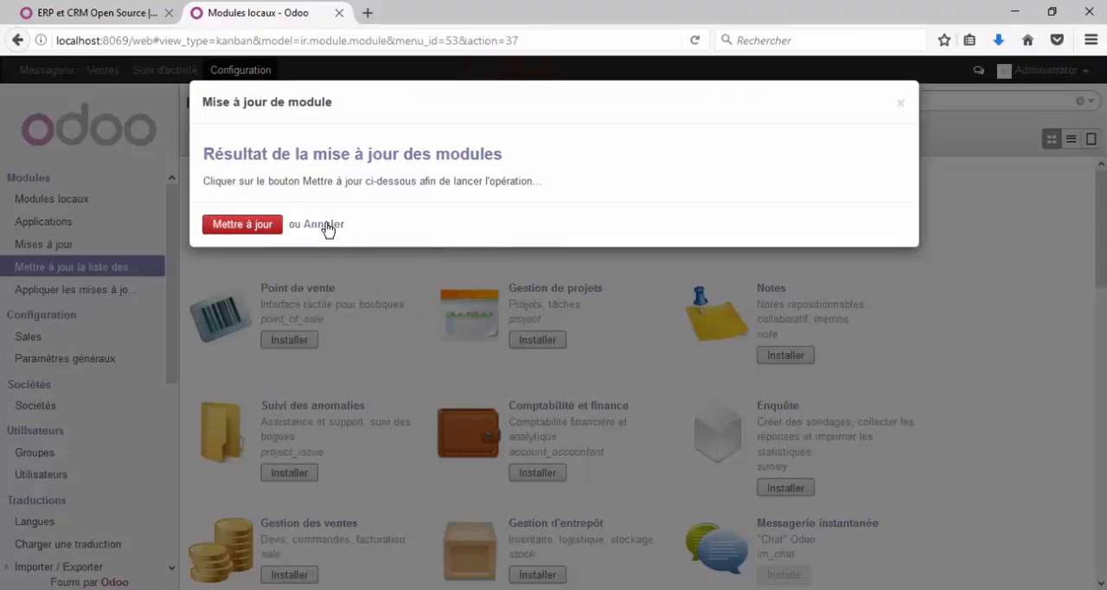
{"action": "left_click", "coordinate": [327, 226]}
{"action": "scroll", "coordinate": [346, 260], "scroll_direction": "down", "scroll_amount": 3}
{"action": "scroll", "coordinate": [64, 341], "scroll_direction": "down", "scroll_amount": 3}
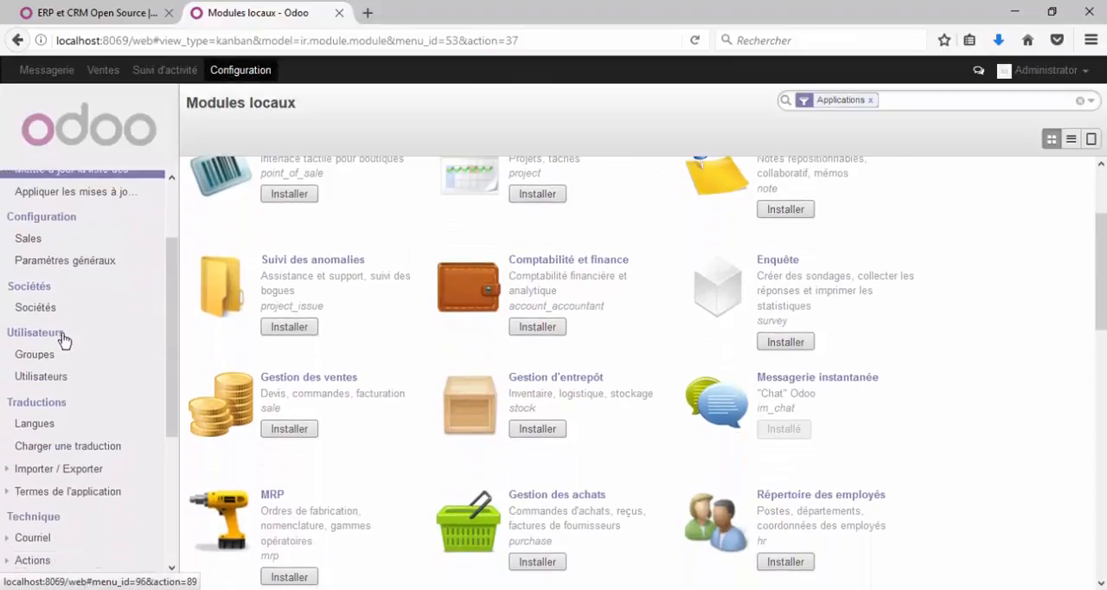
{"action": "scroll", "coordinate": [64, 321], "scroll_direction": "up", "scroll_amount": 2}
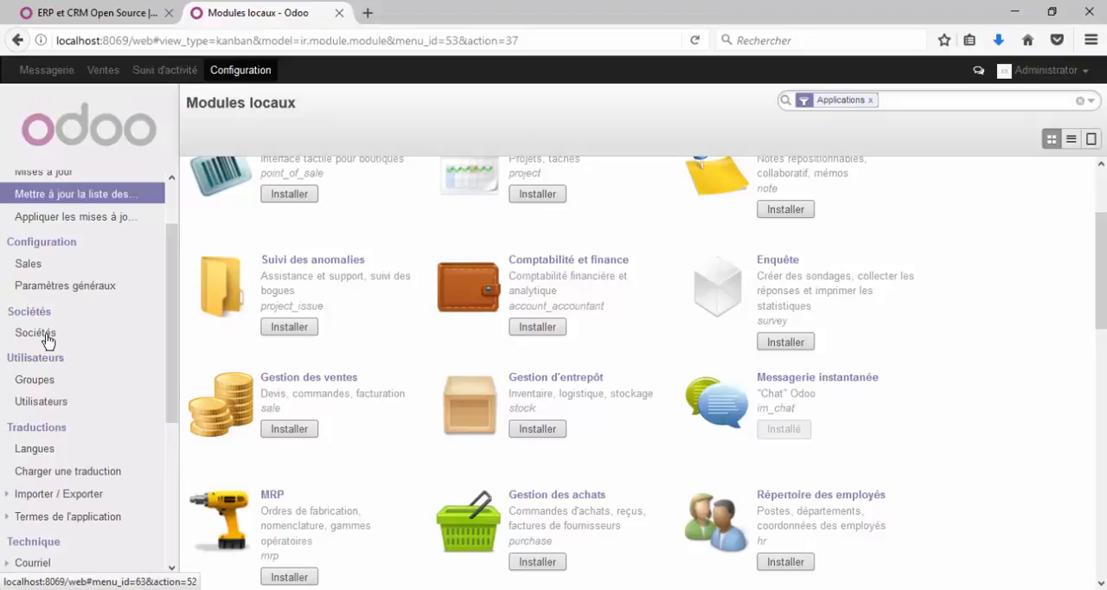
{"action": "scroll", "coordinate": [169, 313], "scroll_direction": "down", "scroll_amount": 1}
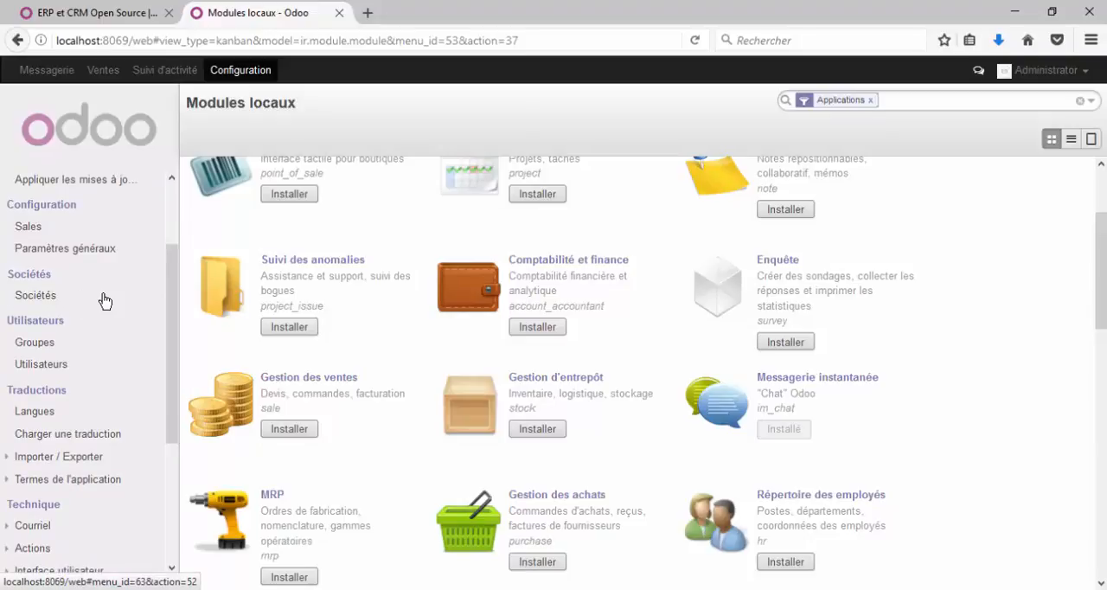
{"action": "left_click", "coordinate": [50, 364]}
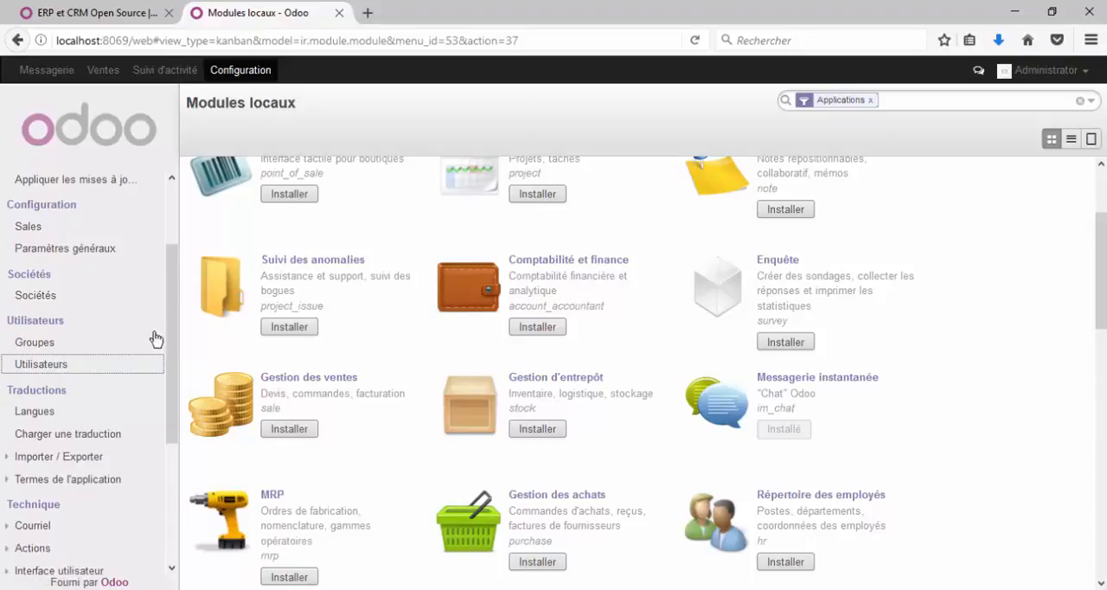
{"action": "scroll", "coordinate": [170, 344], "scroll_direction": "down", "scroll_amount": 1}
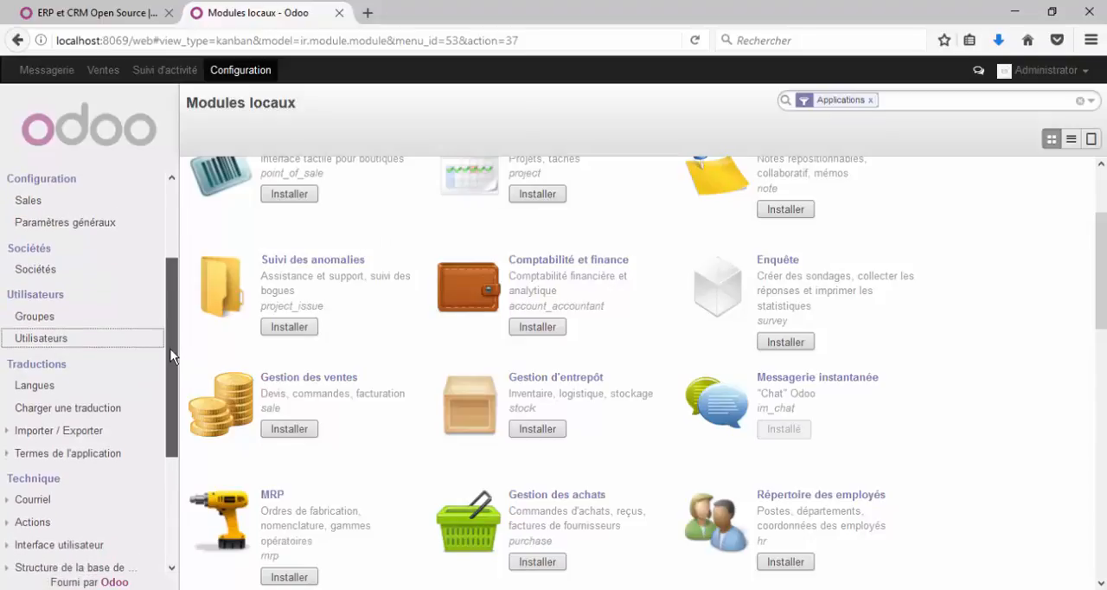
Step: Examine the Traductions and Technique sections of the configuration menu, including Courriel, Actions, Workflows, Sécurité and Ressource
{"action": "left_click_drag", "start_coordinate": [171, 346], "coordinate": [182, 438]}
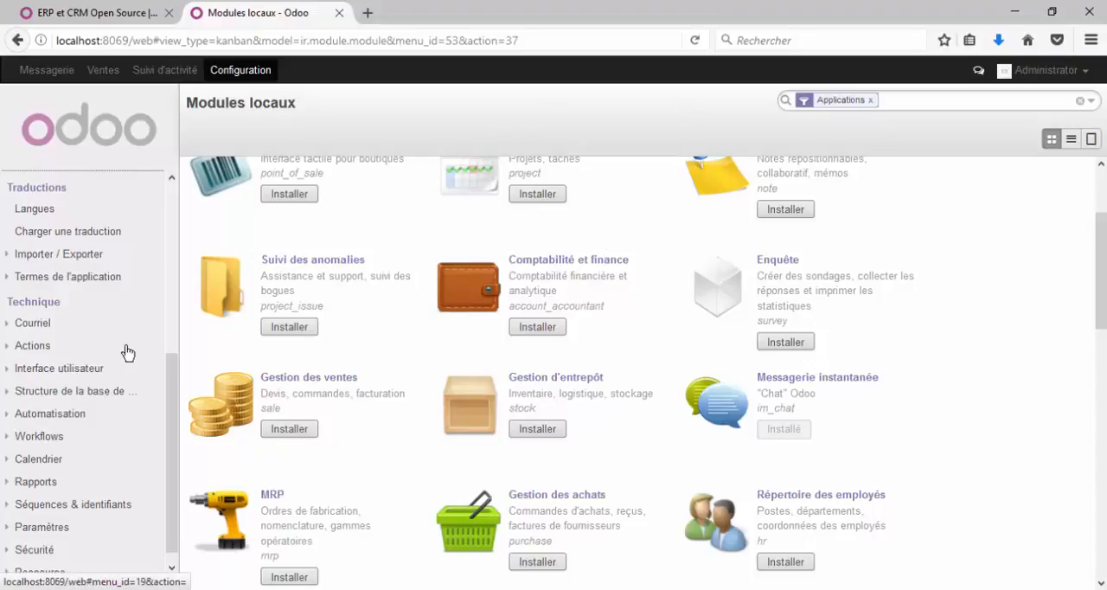
{"action": "scroll", "coordinate": [104, 353], "scroll_direction": "down", "scroll_amount": 1}
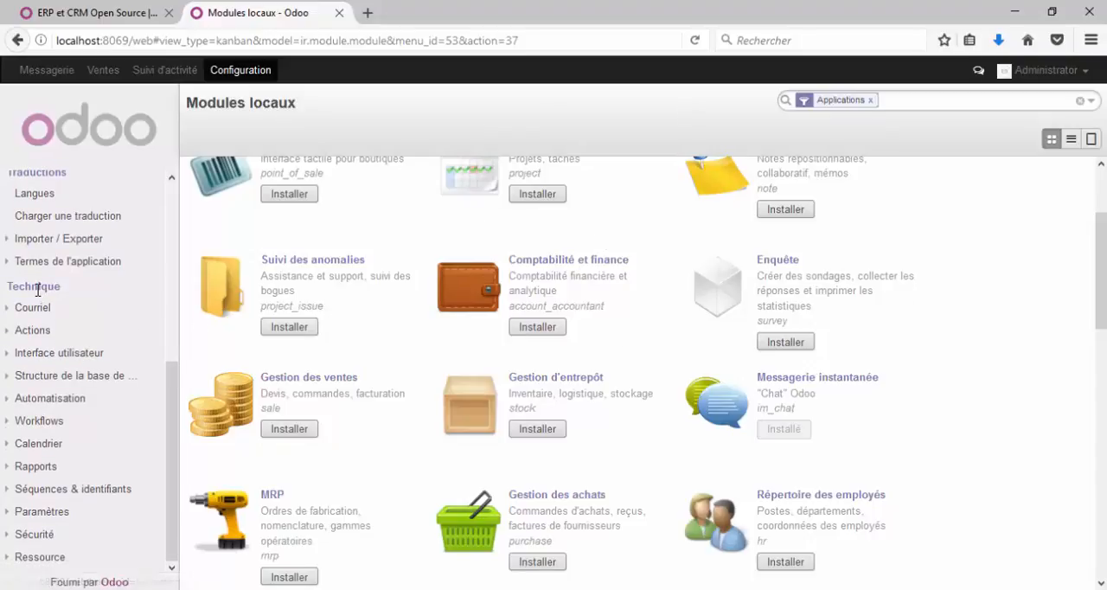
{"action": "left_click_drag", "start_coordinate": [64, 286], "coordinate": [9, 285]}
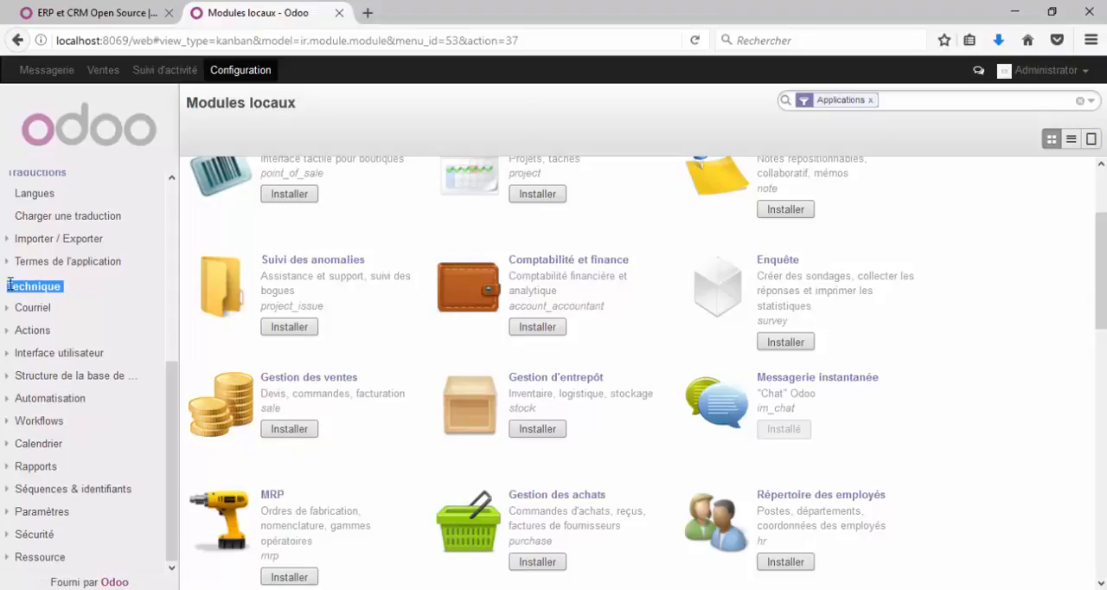
{"action": "left_click", "coordinate": [84, 299]}
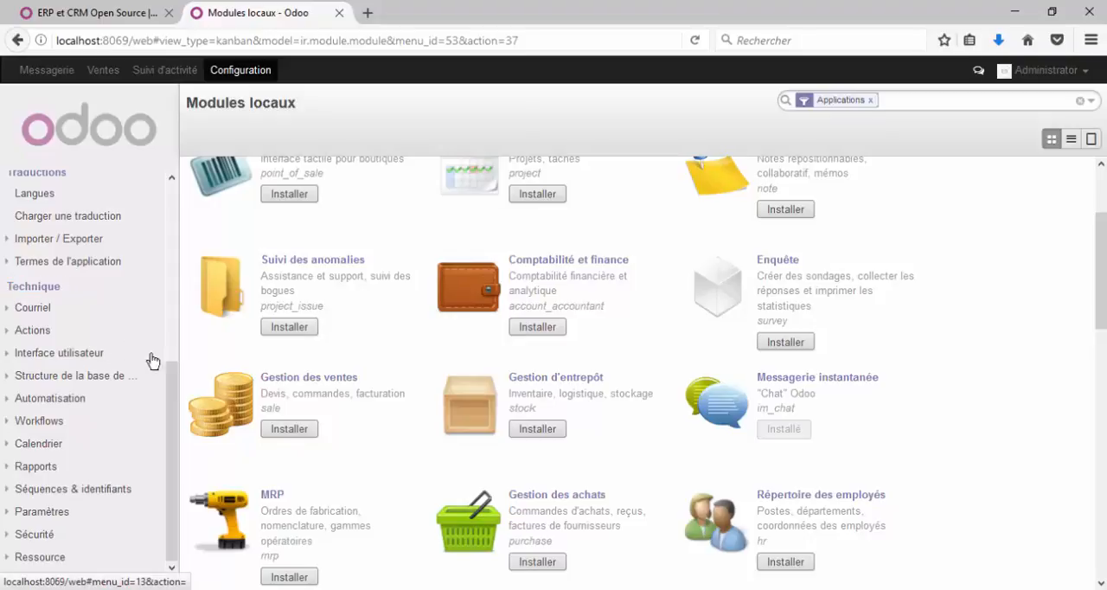
{"action": "scroll", "coordinate": [170, 389], "scroll_direction": "up", "scroll_amount": 2}
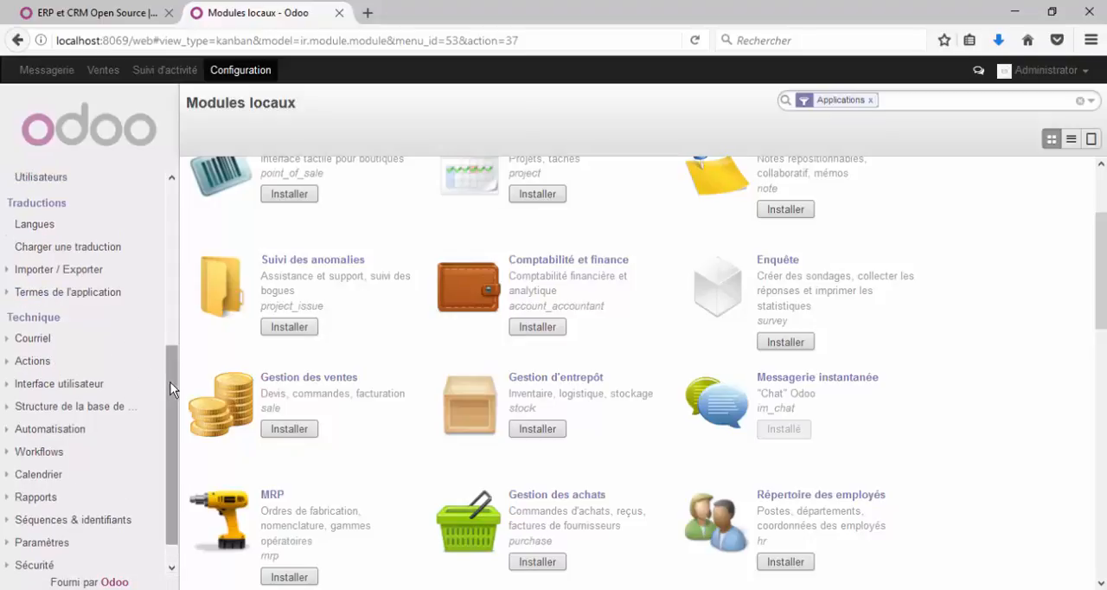
{"action": "scroll", "coordinate": [173, 398], "scroll_direction": "down", "scroll_amount": 2}
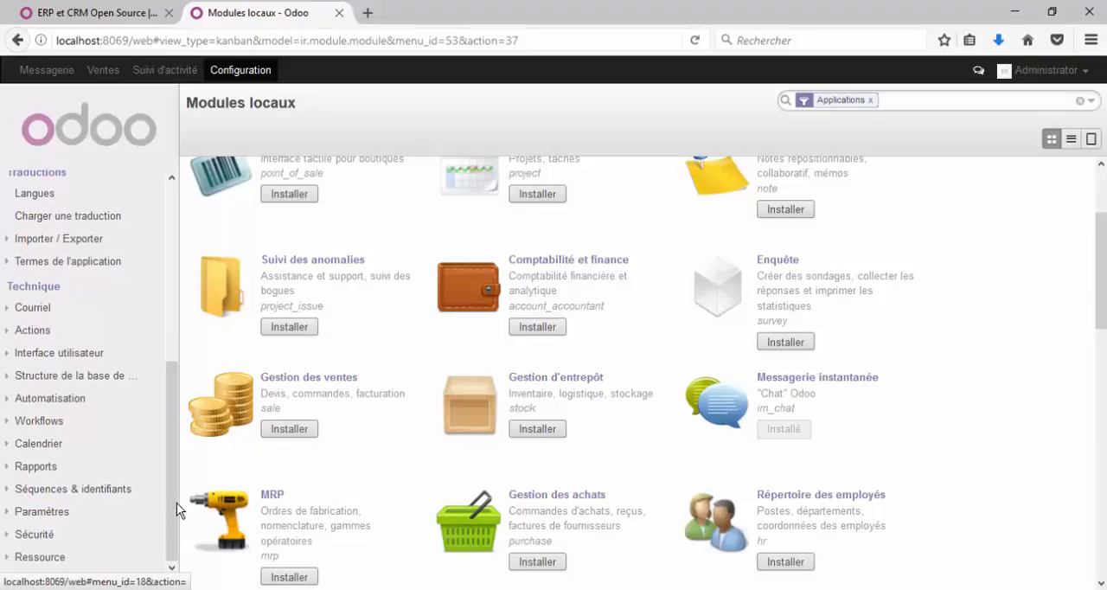
{"action": "left_click_drag", "start_coordinate": [168, 496], "coordinate": [173, 284]}
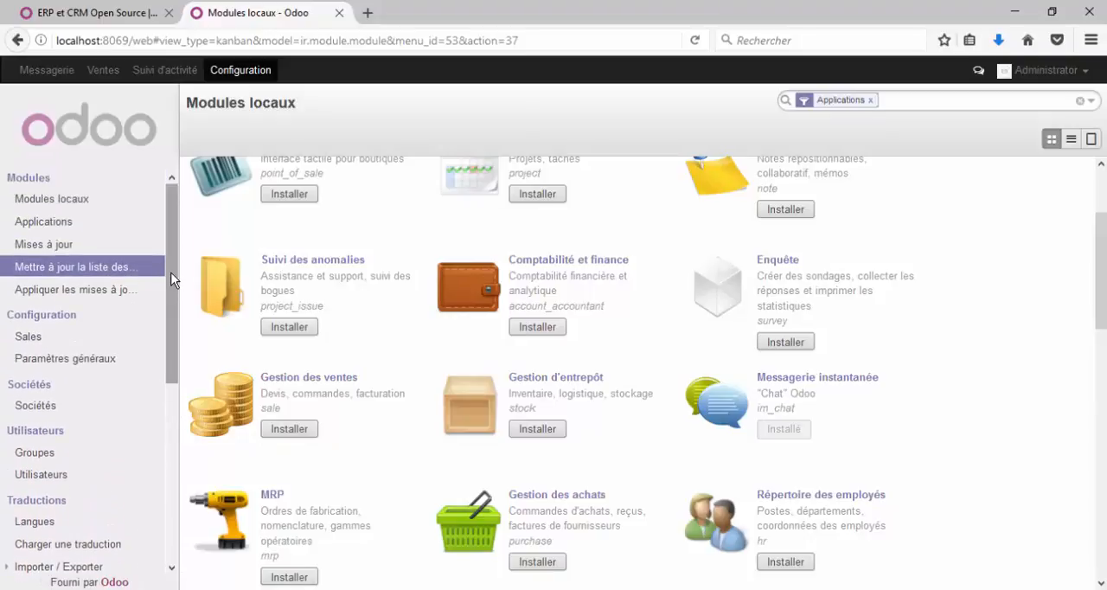
Step: Open the Gestion de projets module from the Modules locaux list and read through its description page
{"action": "scroll", "coordinate": [355, 240], "scroll_direction": "up", "scroll_amount": 3}
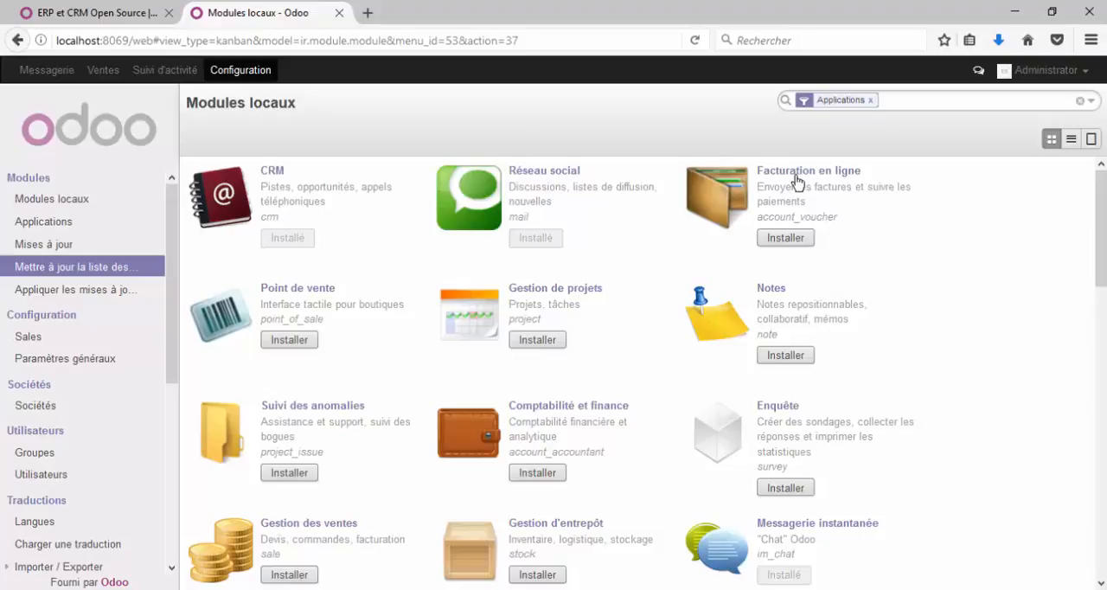
{"action": "left_click", "coordinate": [564, 294]}
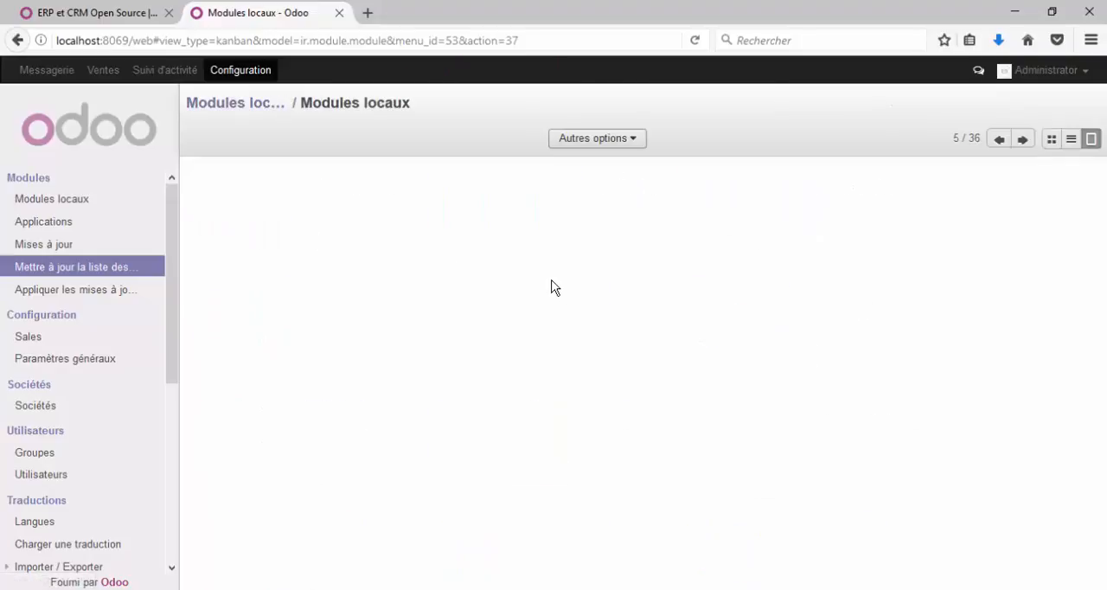
{"action": "scroll", "coordinate": [569, 299], "scroll_direction": "down", "scroll_amount": 4}
{"action": "scroll", "coordinate": [566, 299], "scroll_direction": "down", "scroll_amount": 4}
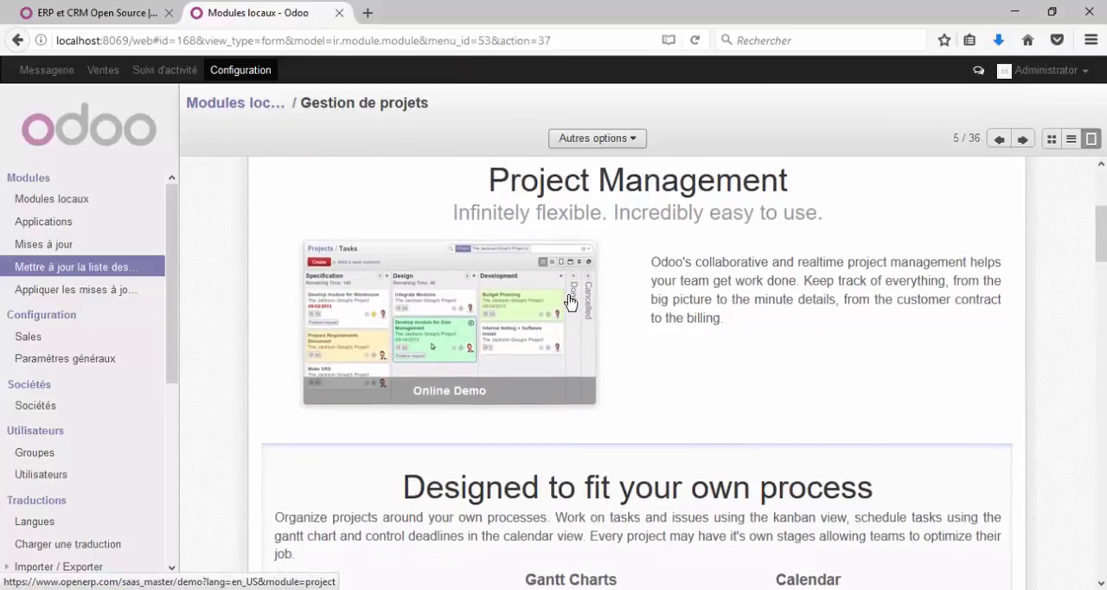
{"action": "scroll", "coordinate": [541, 317], "scroll_direction": "down", "scroll_amount": 12}
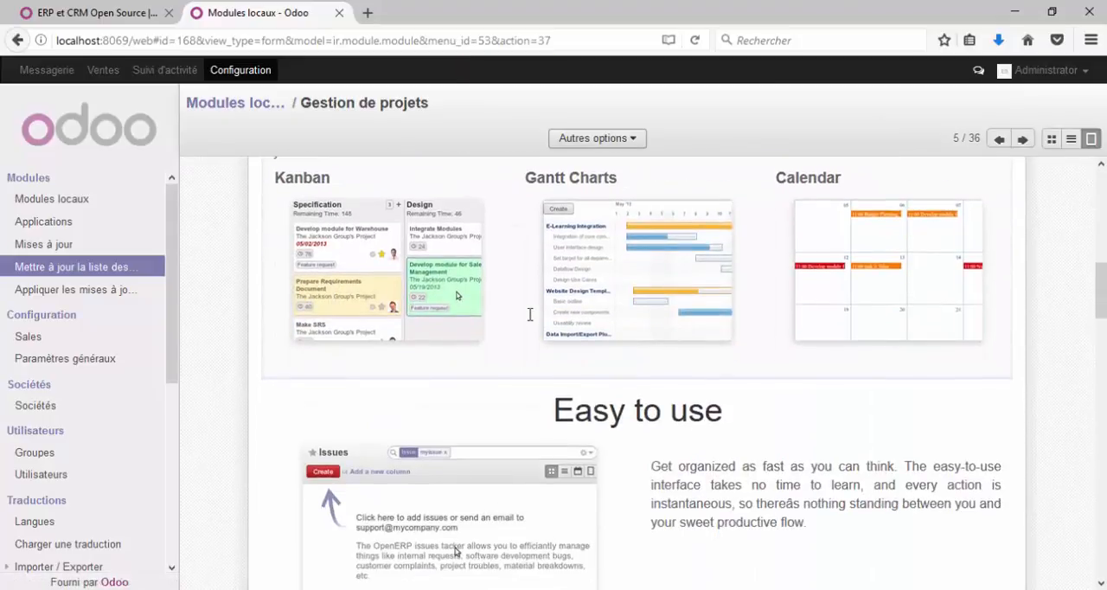
{"action": "scroll", "coordinate": [532, 323], "scroll_direction": "down", "scroll_amount": 20}
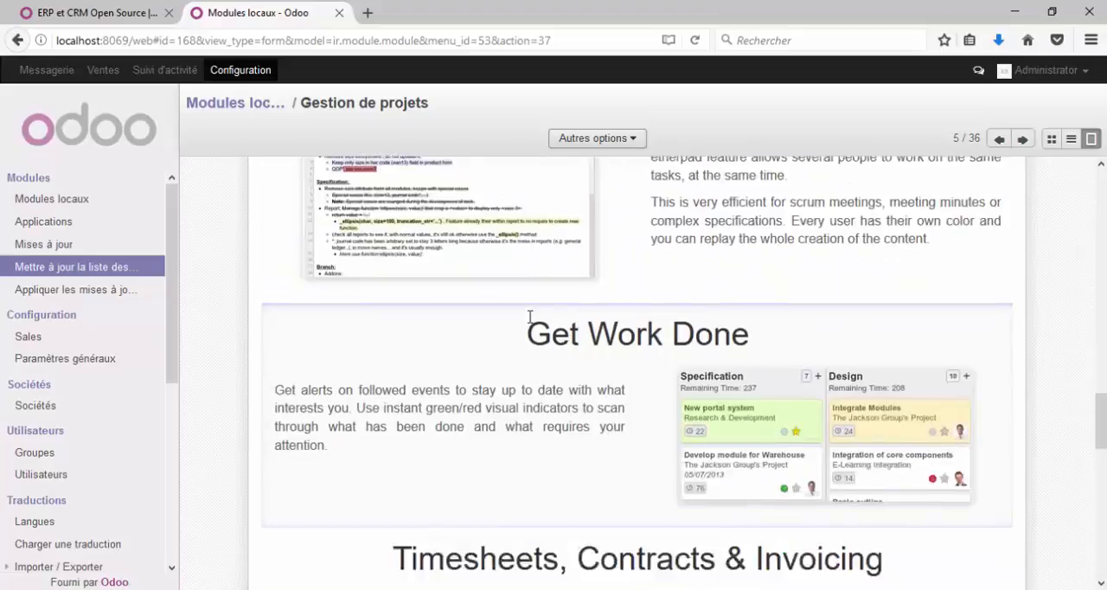
{"action": "scroll", "coordinate": [532, 325], "scroll_direction": "down", "scroll_amount": 10}
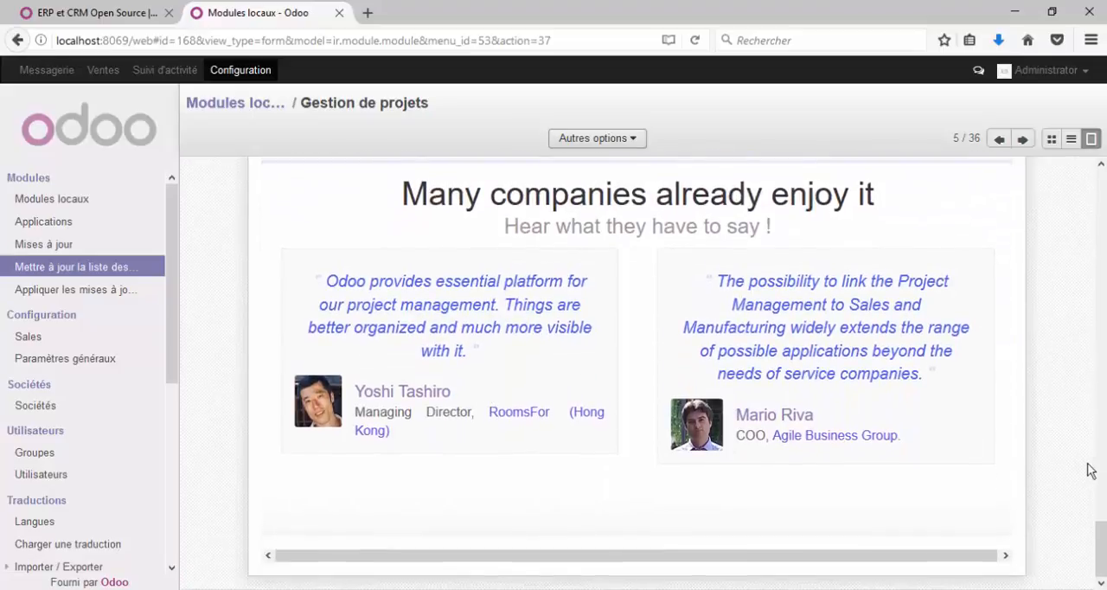
{"action": "left_click_drag", "start_coordinate": [1101, 549], "coordinate": [1101, 413]}
{"action": "scroll", "coordinate": [422, 252], "scroll_direction": "up", "scroll_amount": 10}
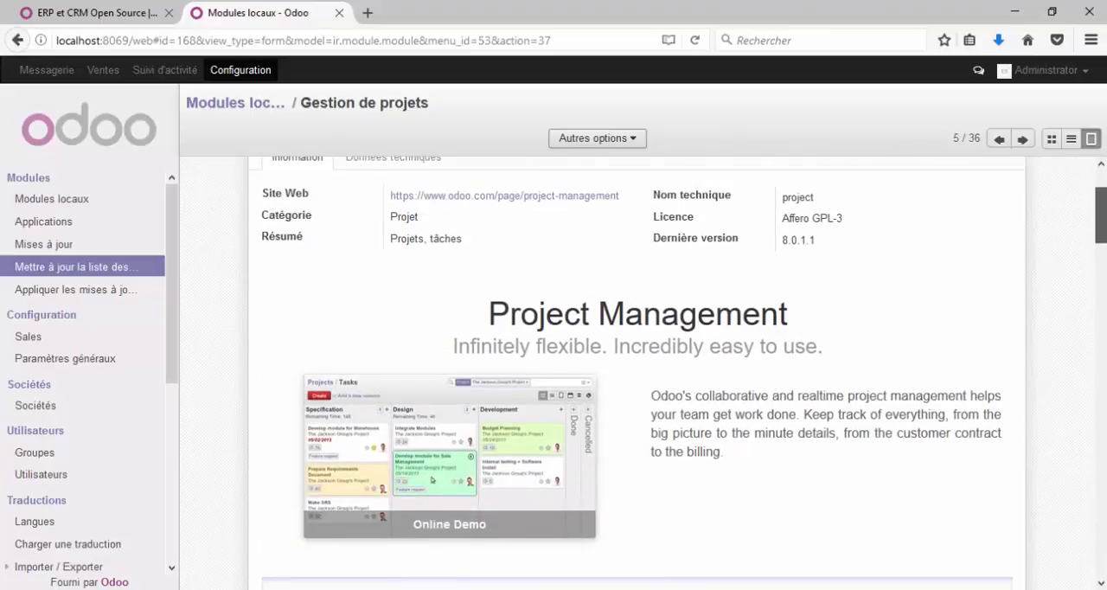
Step: Examine the Gestion de projets module's technical data, including its state and the Dépendances list, and return to its general information
{"action": "left_click", "coordinate": [424, 288]}
{"action": "scroll", "coordinate": [544, 336], "scroll_direction": "down", "scroll_amount": 3}
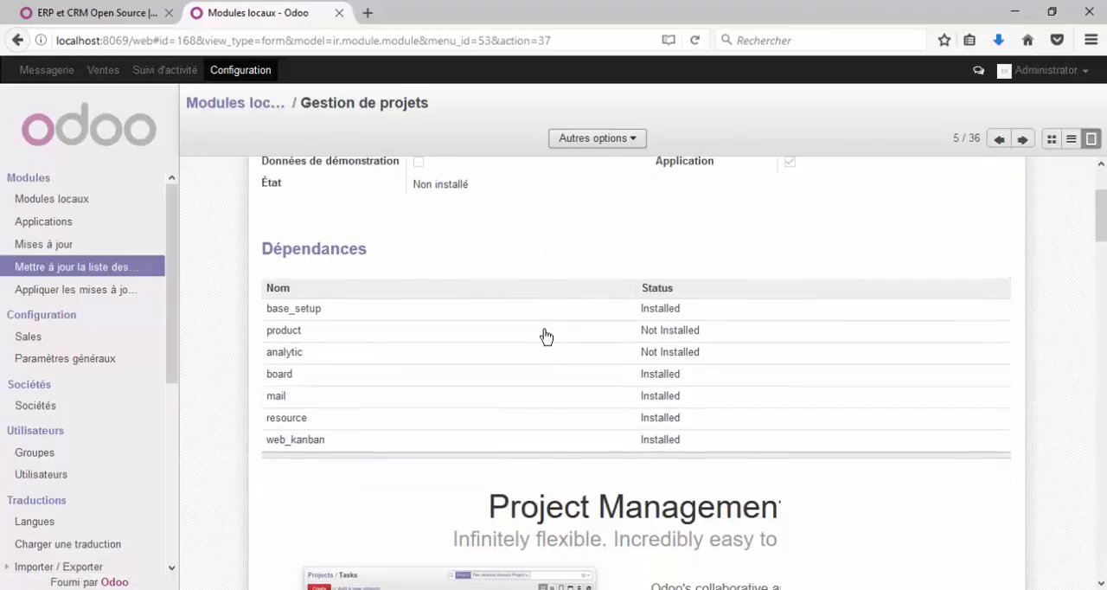
{"action": "scroll", "coordinate": [794, 355], "scroll_direction": "up", "scroll_amount": 3}
{"action": "scroll", "coordinate": [786, 380], "scroll_direction": "down", "scroll_amount": 2}
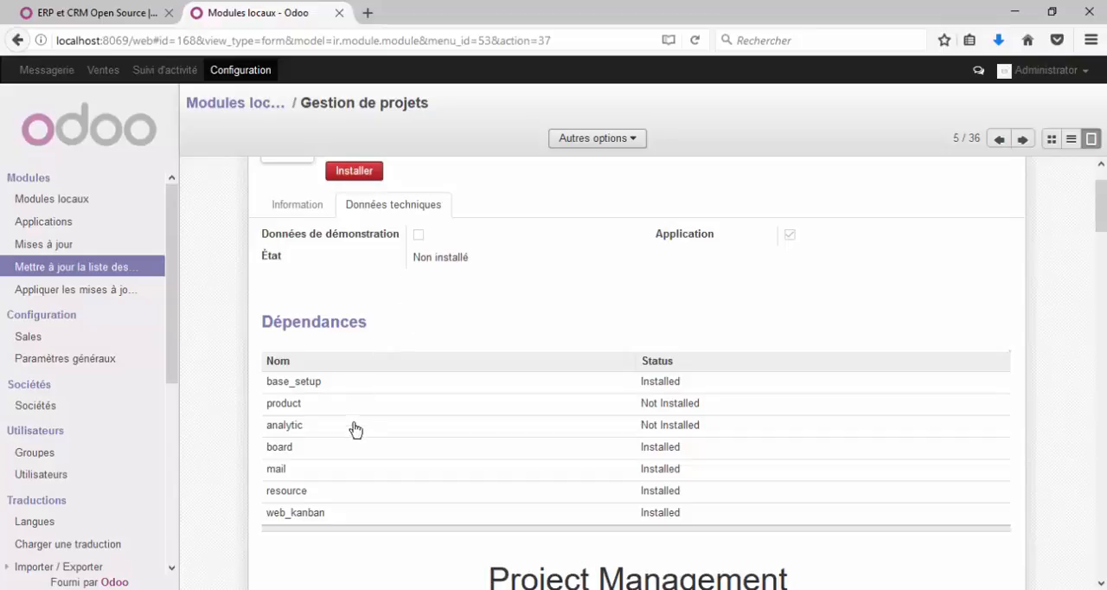
{"action": "scroll", "coordinate": [382, 312], "scroll_direction": "up", "scroll_amount": 2}
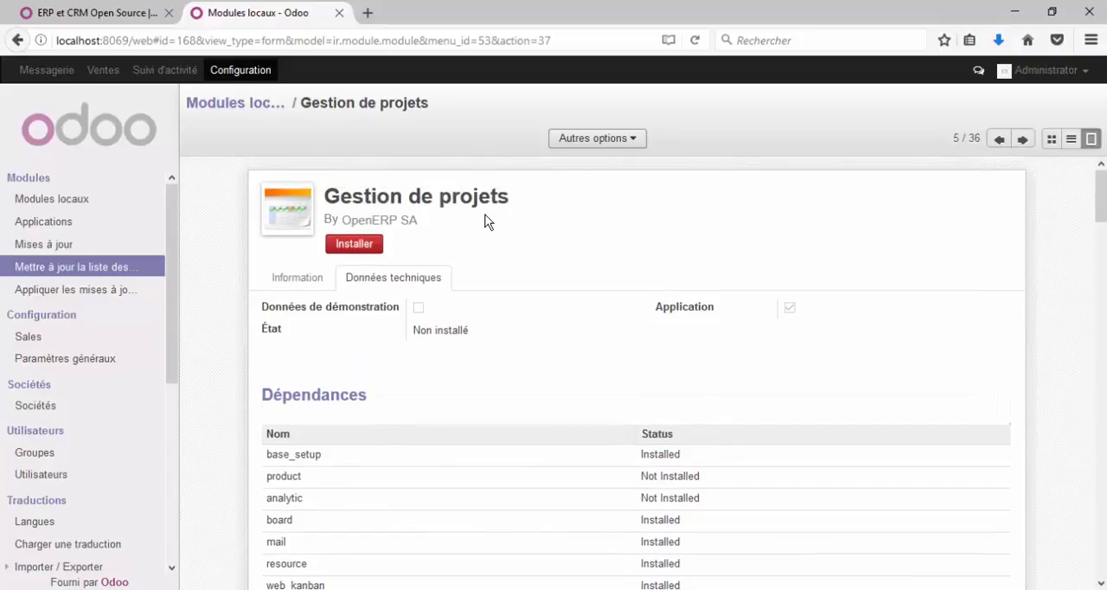
{"action": "scroll", "coordinate": [467, 235], "scroll_direction": "down", "scroll_amount": 2}
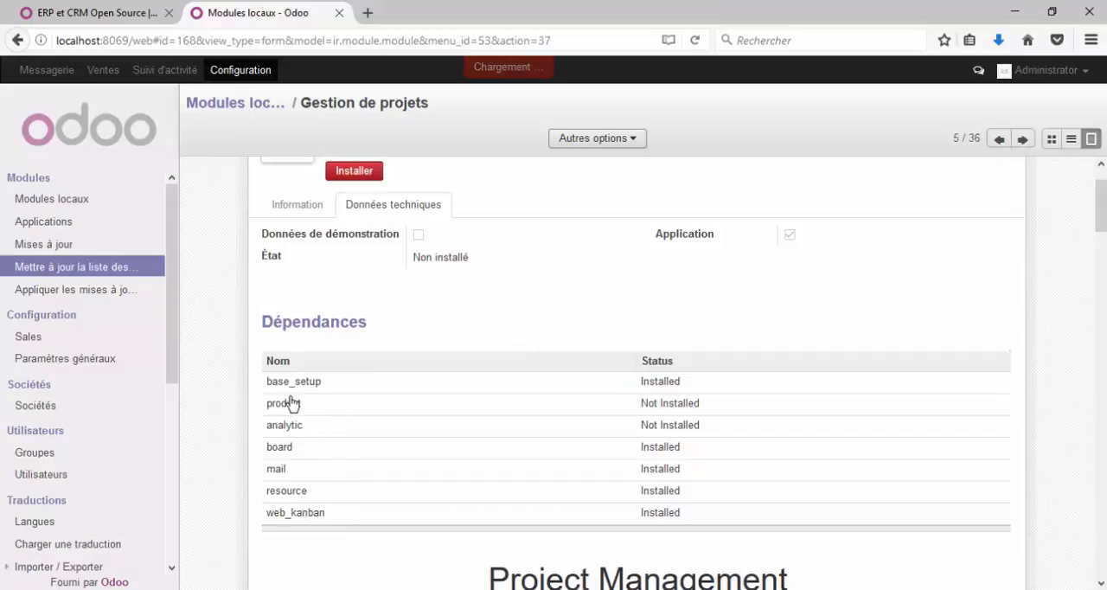
{"action": "scroll", "coordinate": [250, 416], "scroll_direction": "up", "scroll_amount": 2}
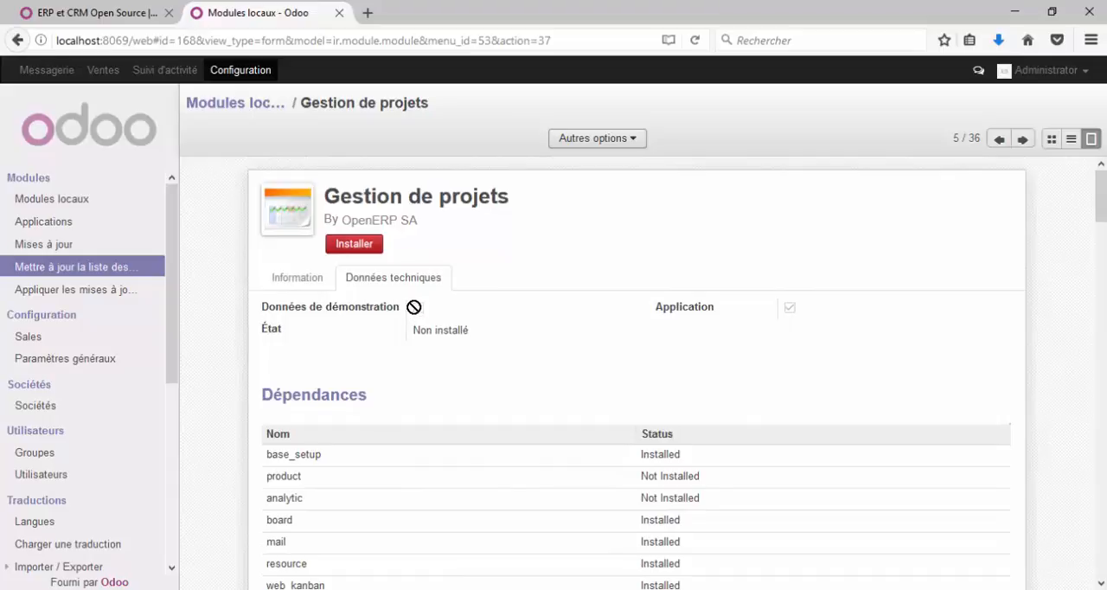
{"action": "left_click", "coordinate": [302, 288]}
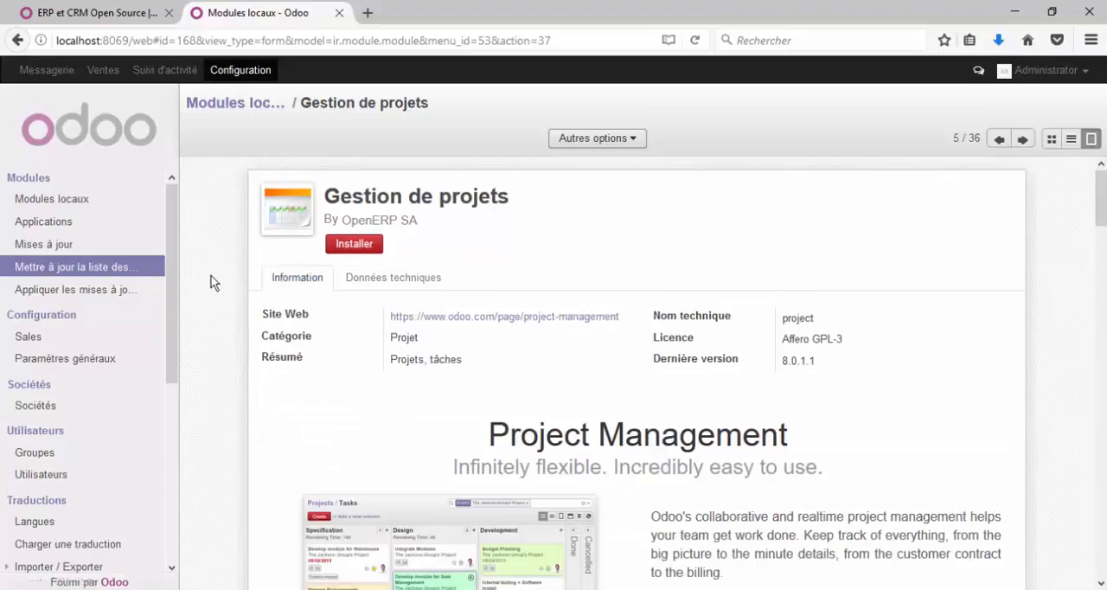